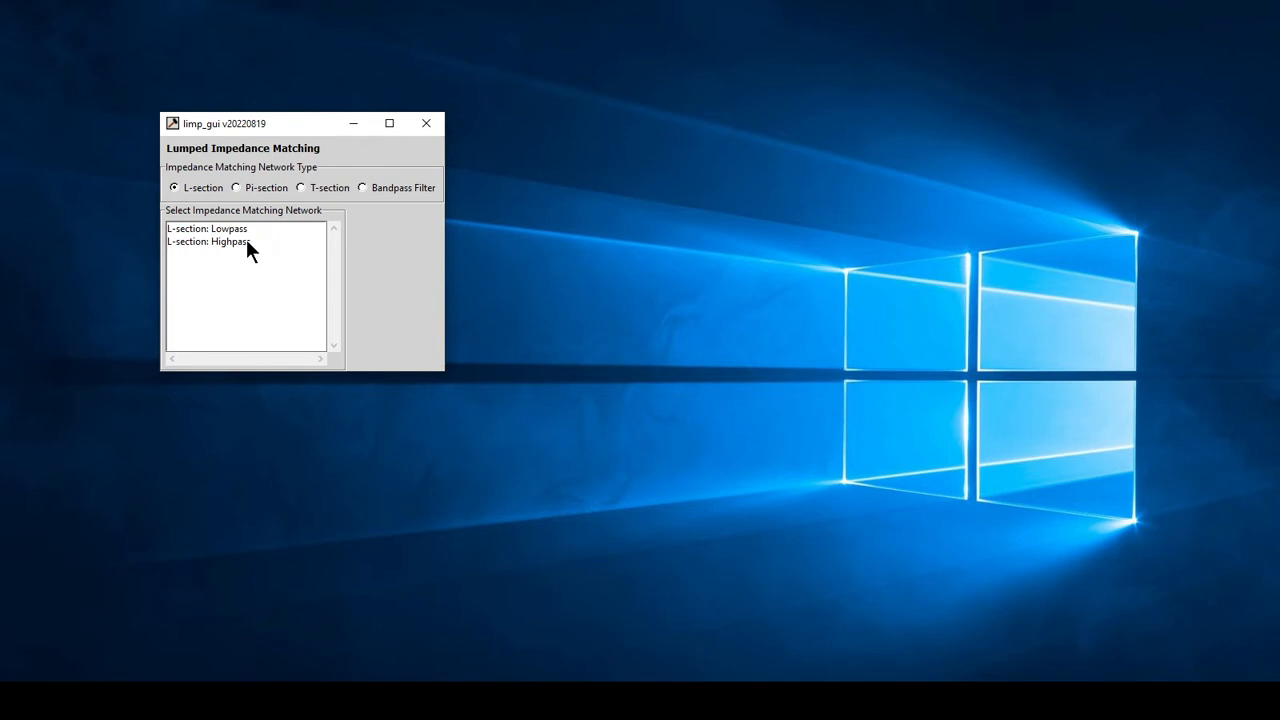
Step: Open the L-section lowpass matching network, run it with its default values and place its window beside the network selector
{"action": "left_click", "coordinate": [362, 188]}
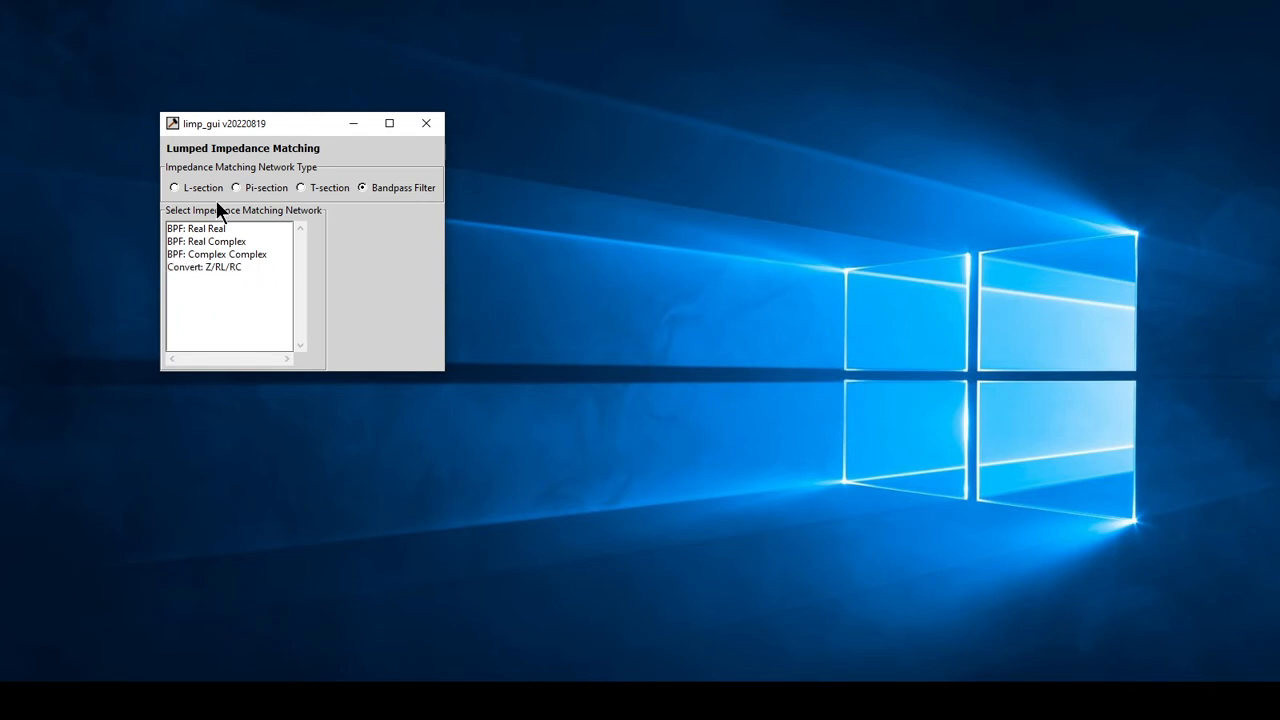
{"action": "left_click", "coordinate": [174, 188]}
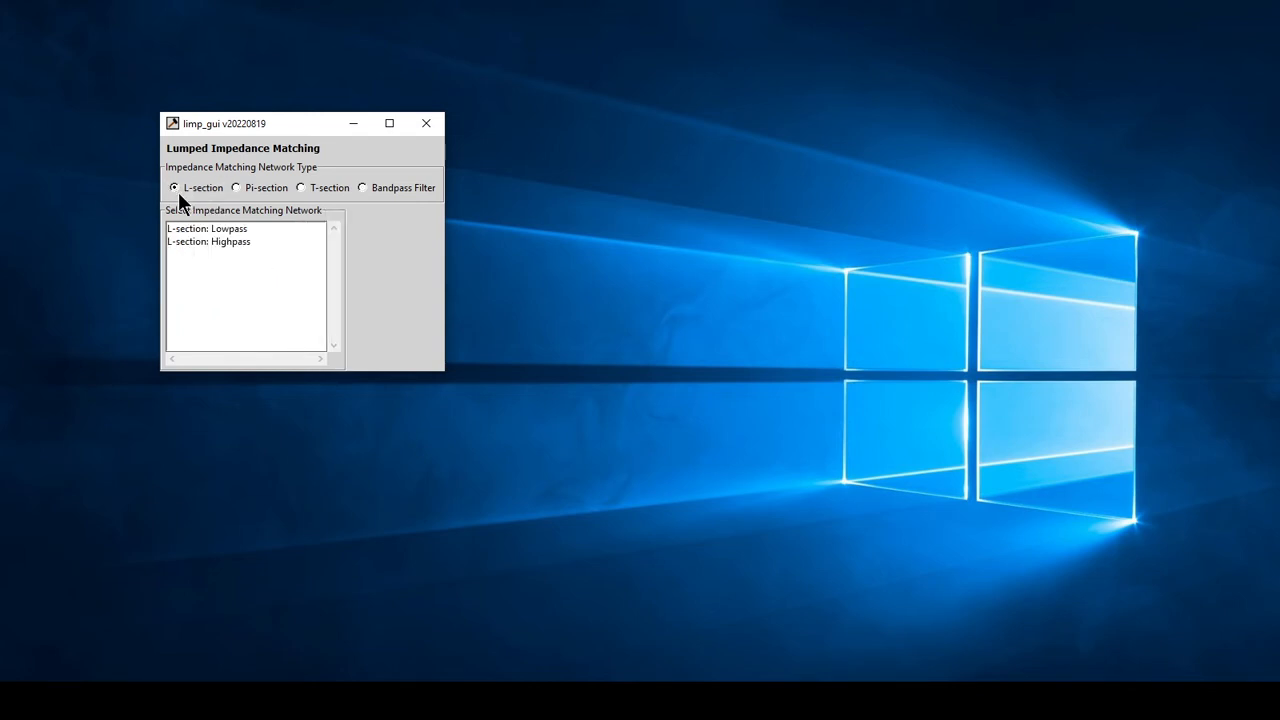
{"action": "double_click", "coordinate": [226, 228]}
{"action": "left_click", "coordinate": [457, 60]}
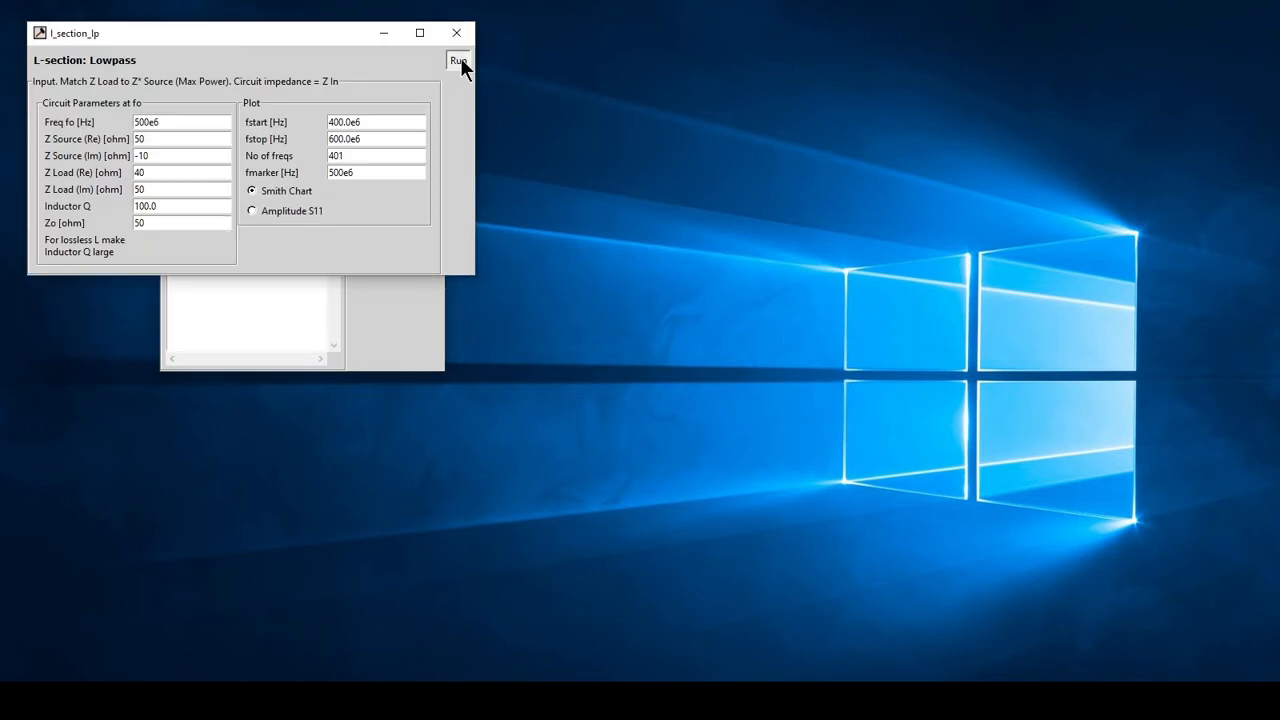
{"action": "left_click_drag", "start_coordinate": [447, 48], "coordinate": [883, 94]}
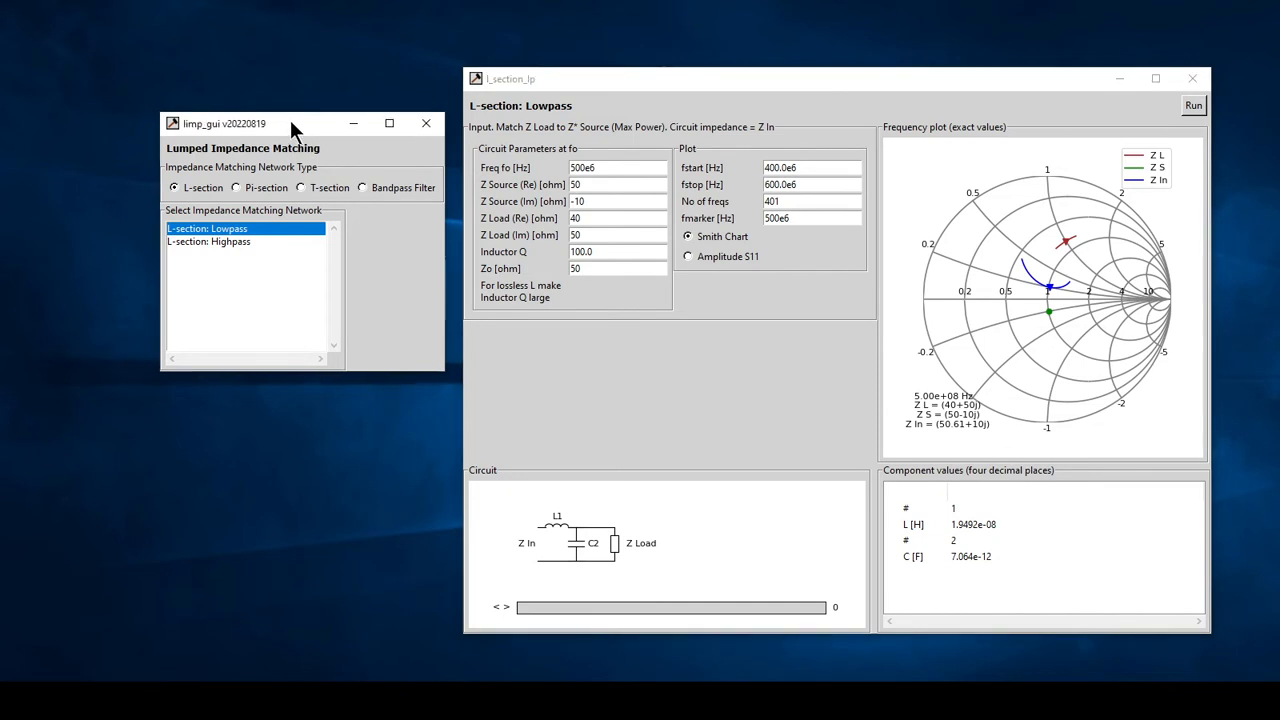
{"action": "left_click_drag", "start_coordinate": [294, 129], "coordinate": [254, 106]}
{"action": "left_click_drag", "start_coordinate": [651, 89], "coordinate": [607, 88]}
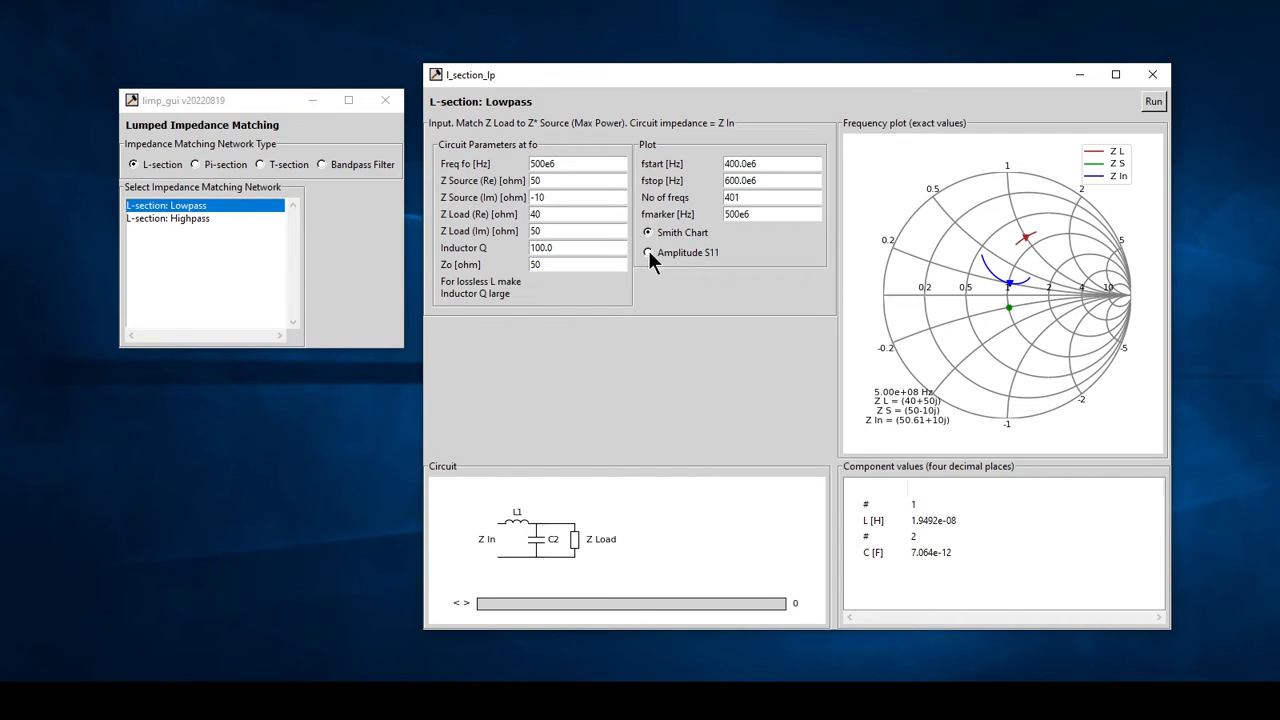
Step: Plot the lowpass L-section's S11 amplitude, switch back to the Smith chart and close the network window
{"action": "left_click", "coordinate": [1155, 101]}
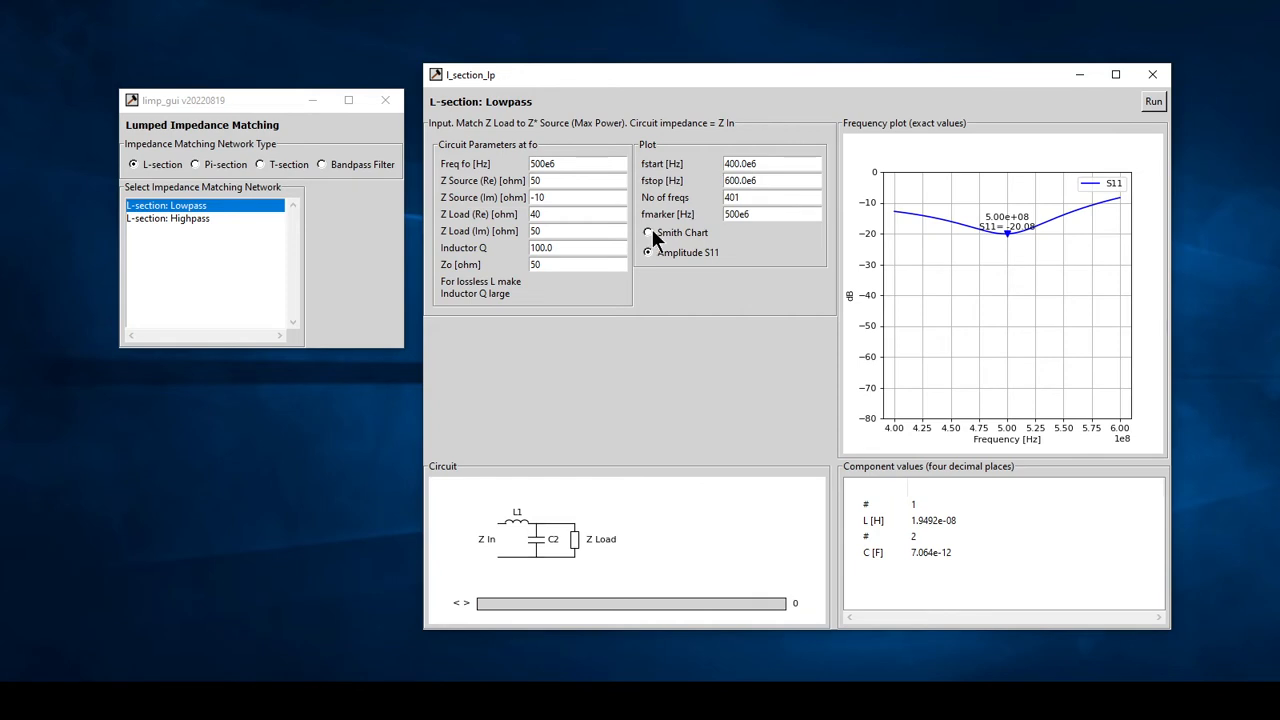
{"action": "left_click", "coordinate": [1155, 103]}
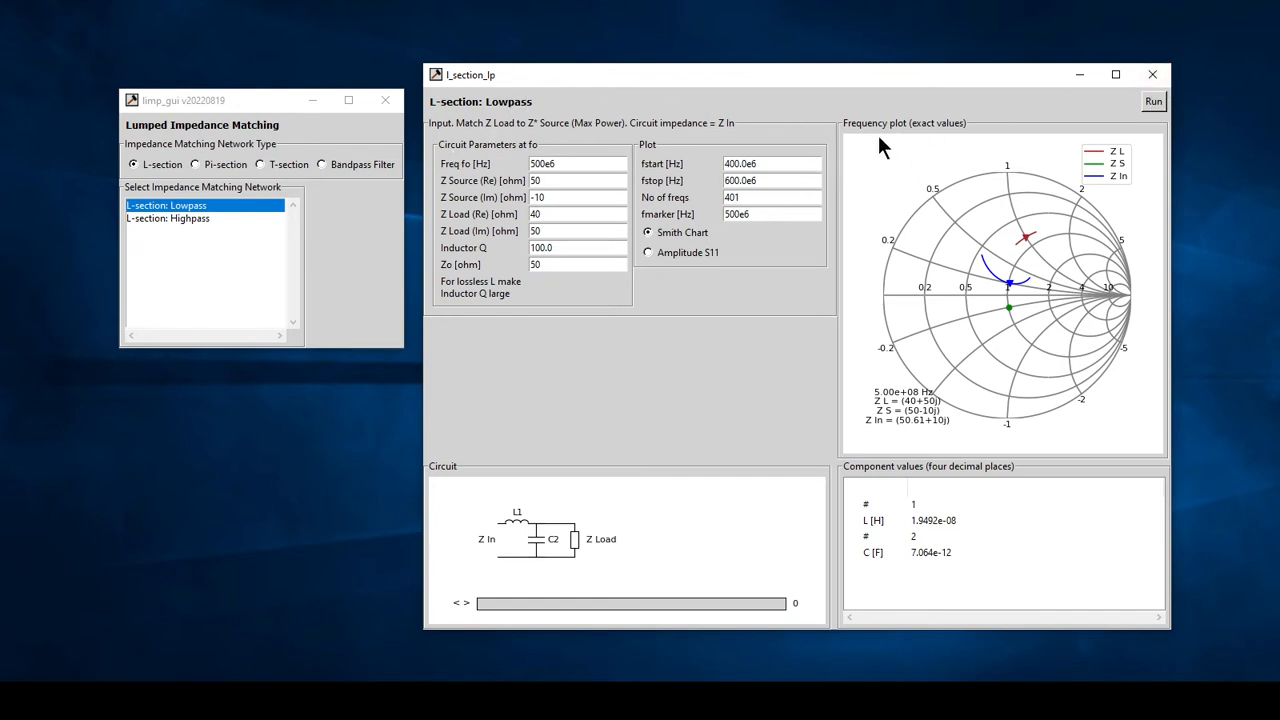
{"action": "left_click", "coordinate": [1153, 76]}
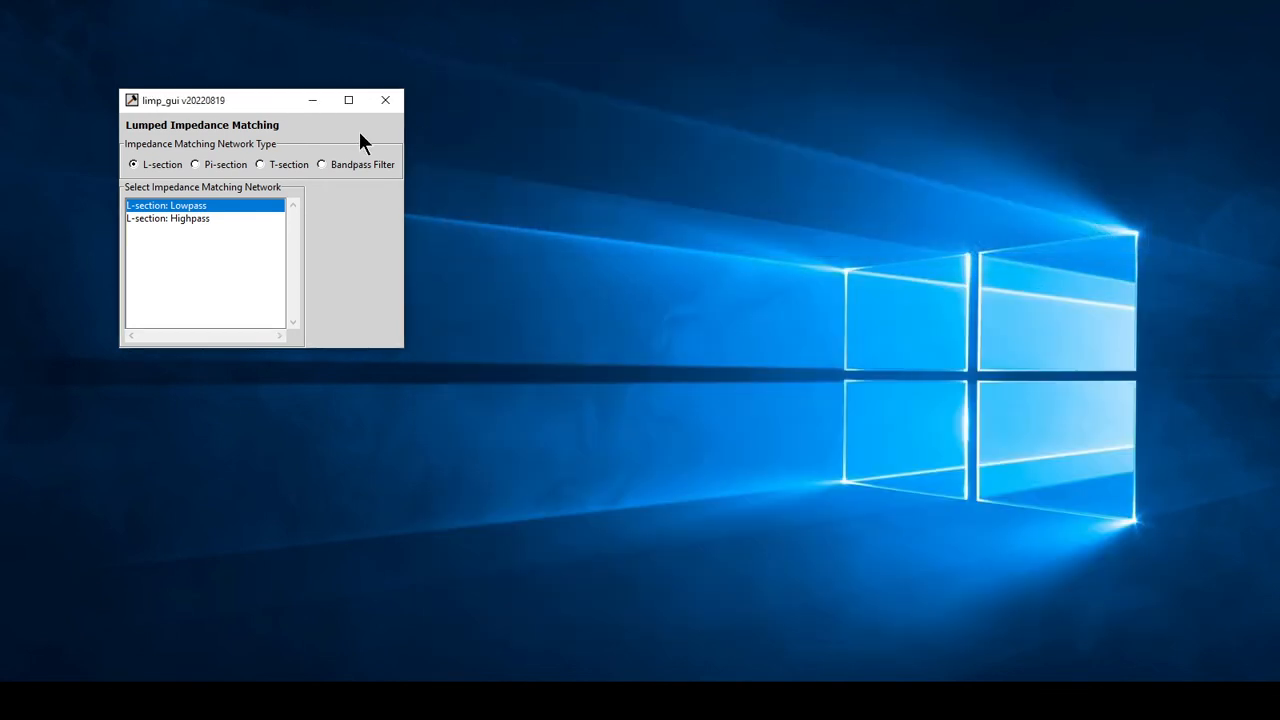
Step: Open the Pi-section lowpass network, run it with its default values and place its window beside the network selector
{"action": "left_click", "coordinate": [196, 165]}
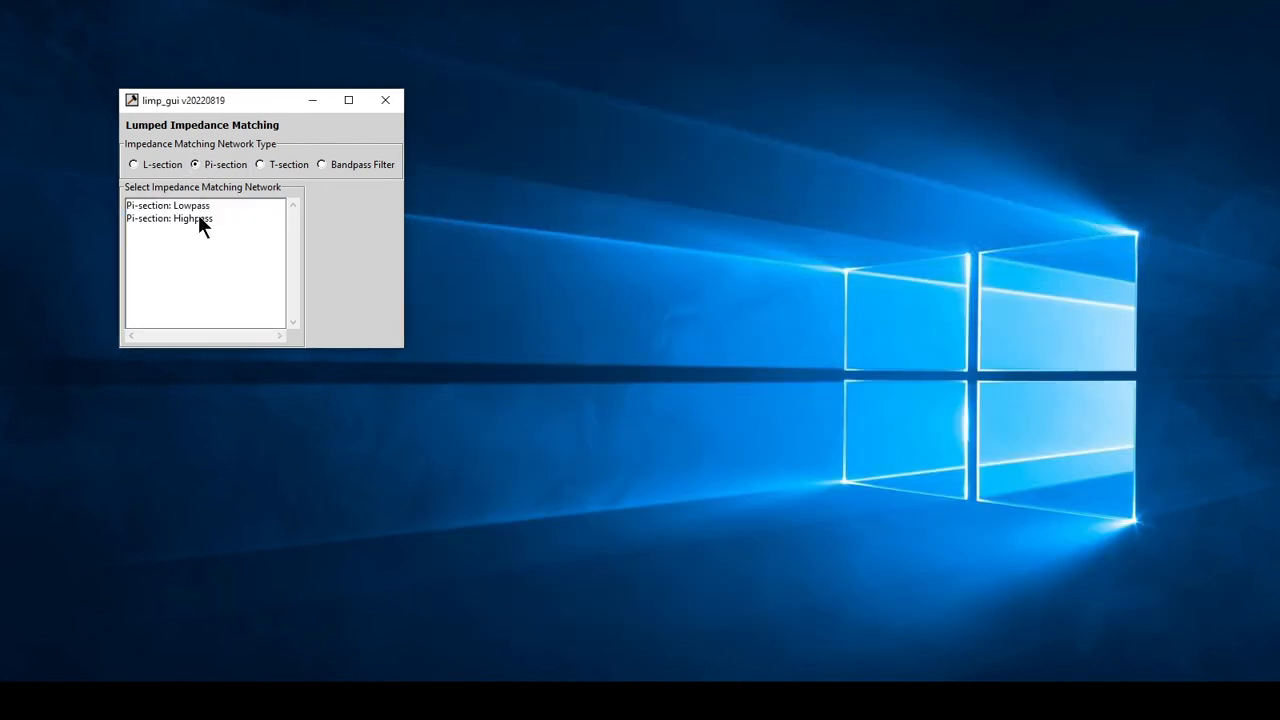
{"action": "left_click", "coordinate": [199, 206]}
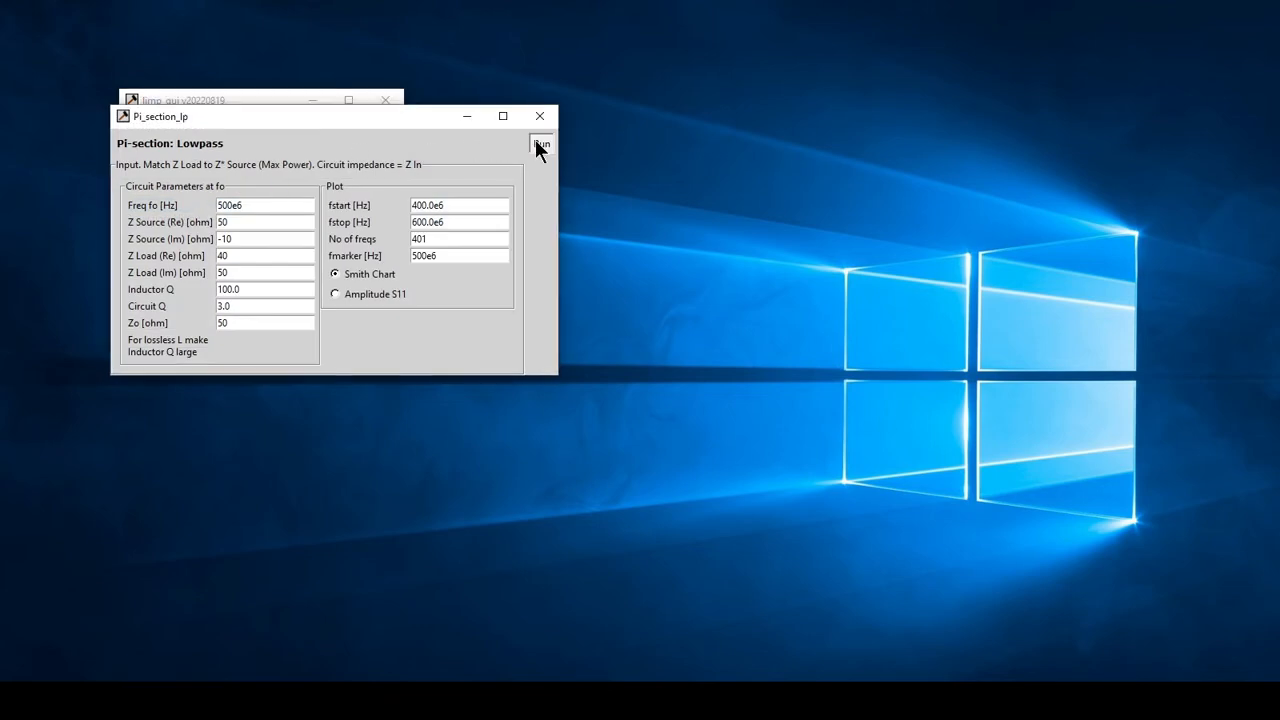
{"action": "left_click", "coordinate": [540, 146]}
{"action": "left_click_drag", "start_coordinate": [425, 112], "coordinate": [703, 103]}
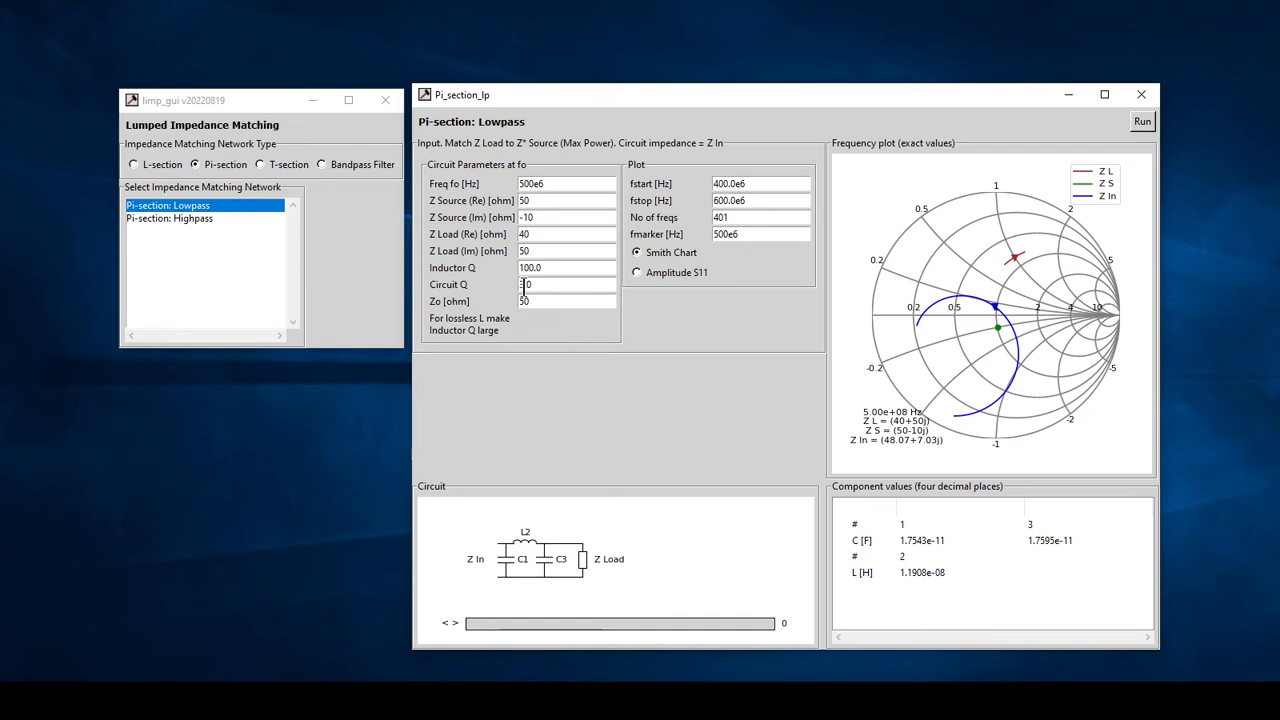
Step: Plot the Pi-section's S11 amplitude and recalculate it with a near-lossless Inductor Q of 100.0e45
{"action": "left_click", "coordinate": [636, 272]}
{"action": "left_click", "coordinate": [1141, 117]}
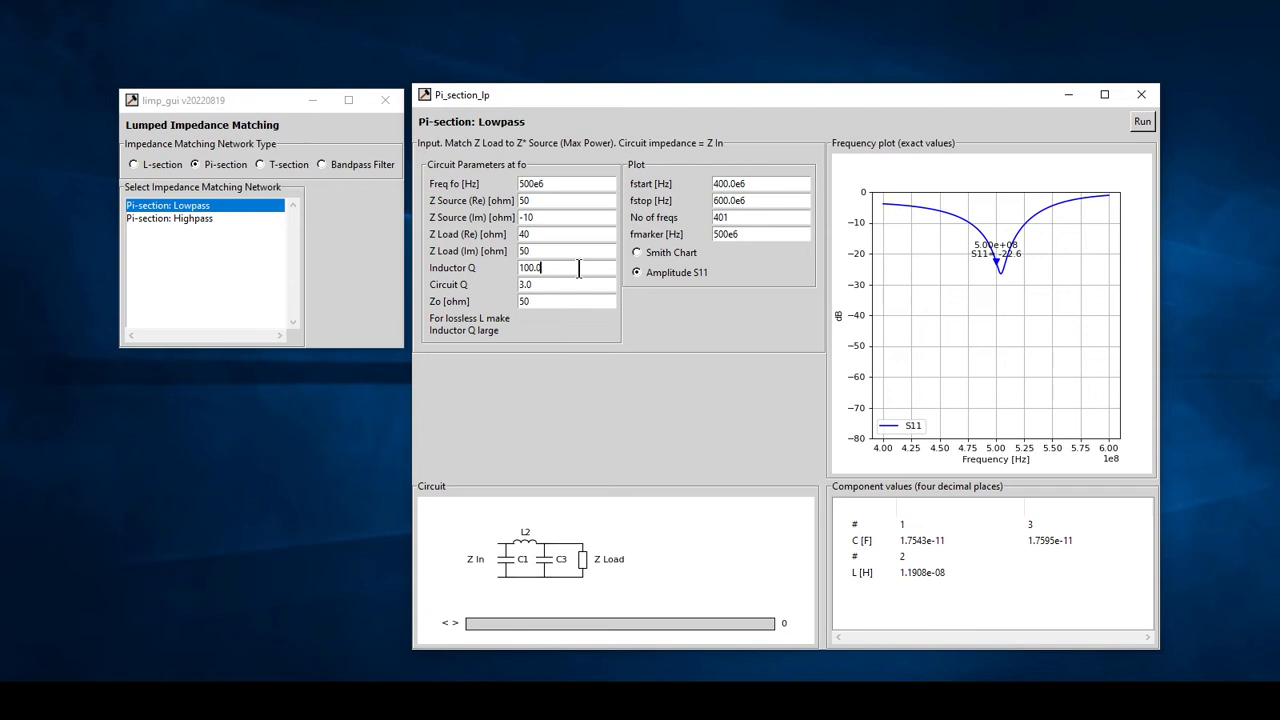
{"action": "type", "text": "e45"}
{"action": "left_click", "coordinate": [1142, 120]}
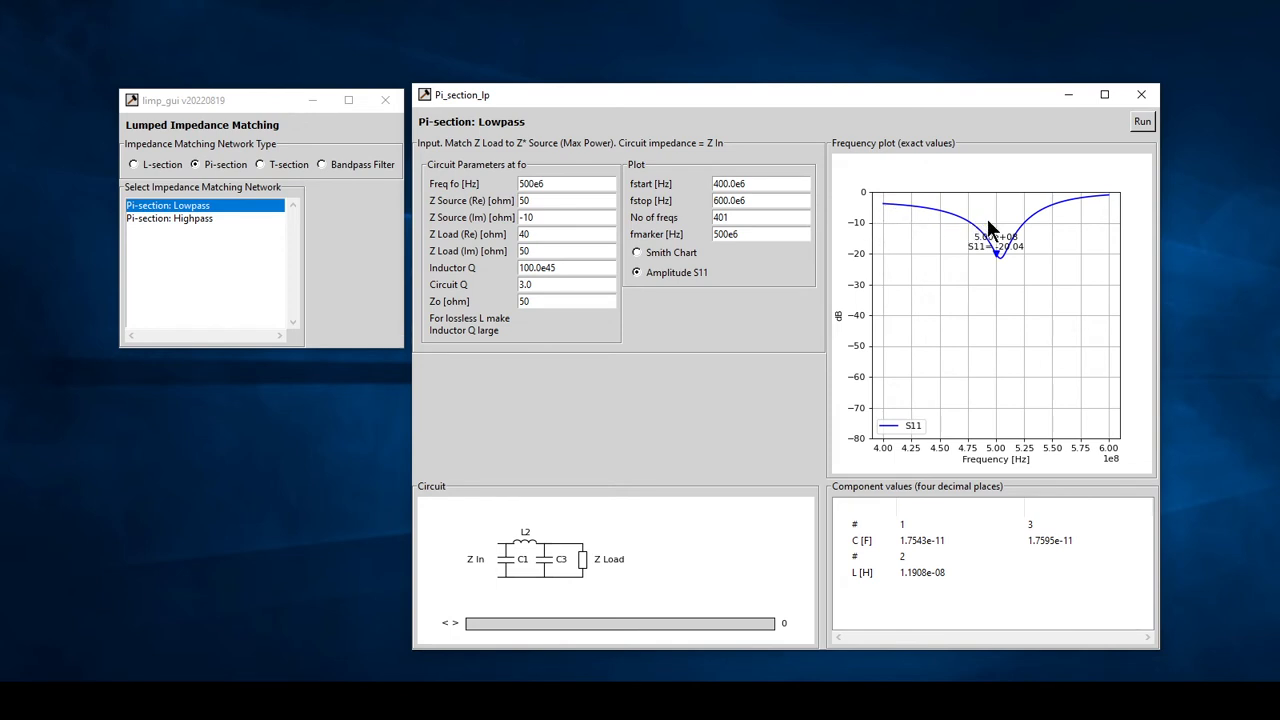
Step: Set the Pi-section's Circuit Q to 10.0 and recalculate the network
{"action": "left_click", "coordinate": [522, 284]}
{"action": "key", "text": "BackSpace"}
{"action": "type", "text": "10"}
{"action": "left_click", "coordinate": [1142, 121]}
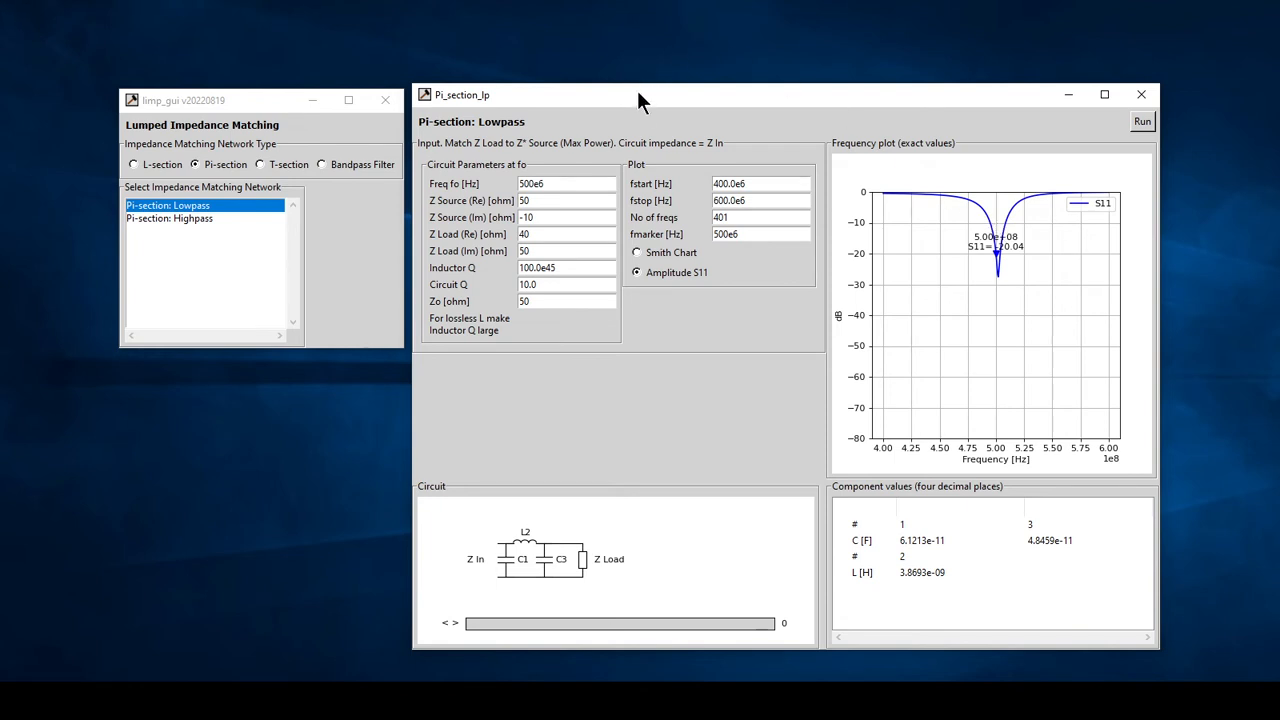
Step: Open and run the L-section lowpass network, and arrange its window alongside the Pi-section window for comparison
{"action": "left_click_drag", "start_coordinate": [638, 91], "coordinate": [671, 89]}
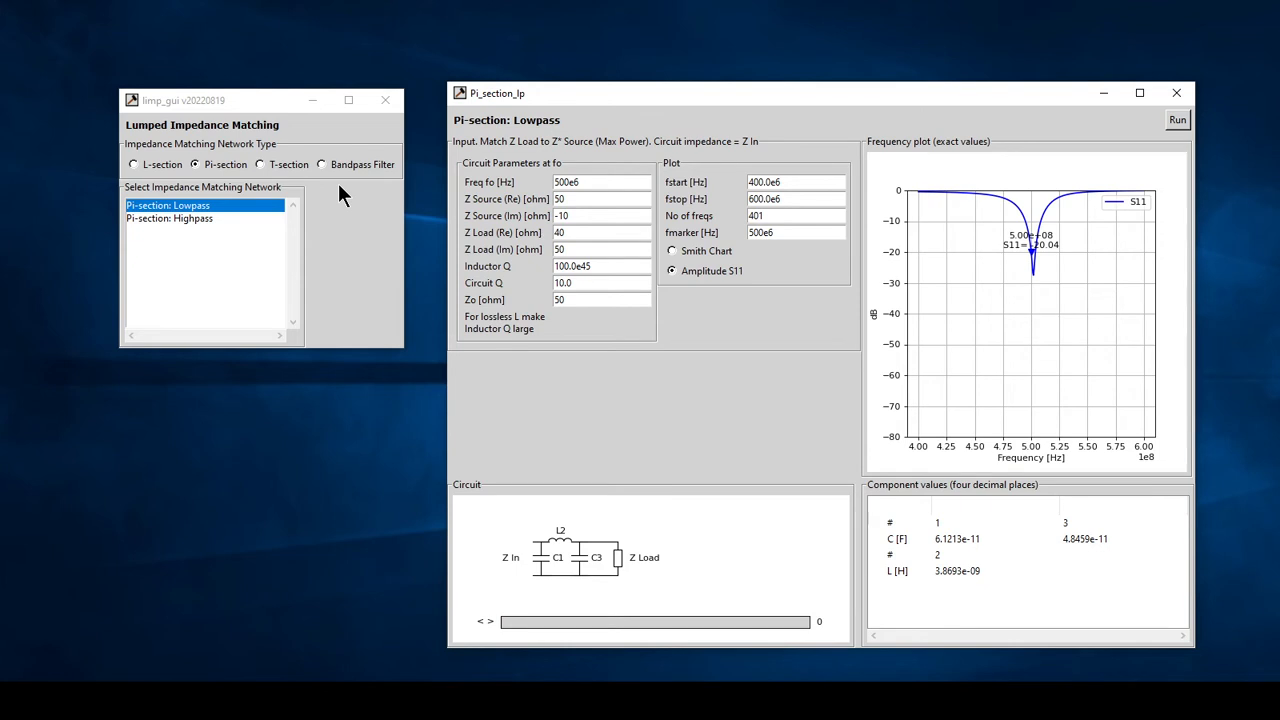
{"action": "left_click", "coordinate": [134, 164]}
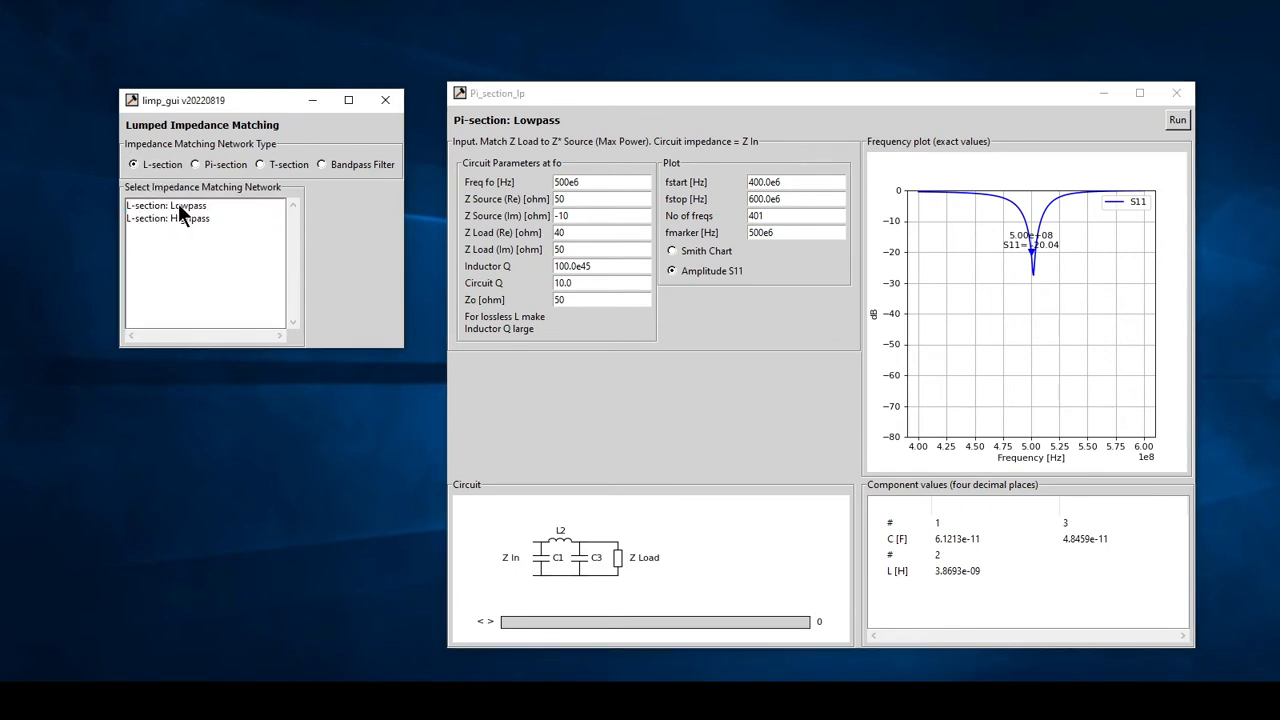
{"action": "double_click", "coordinate": [180, 206]}
{"action": "left_click", "coordinate": [457, 61]}
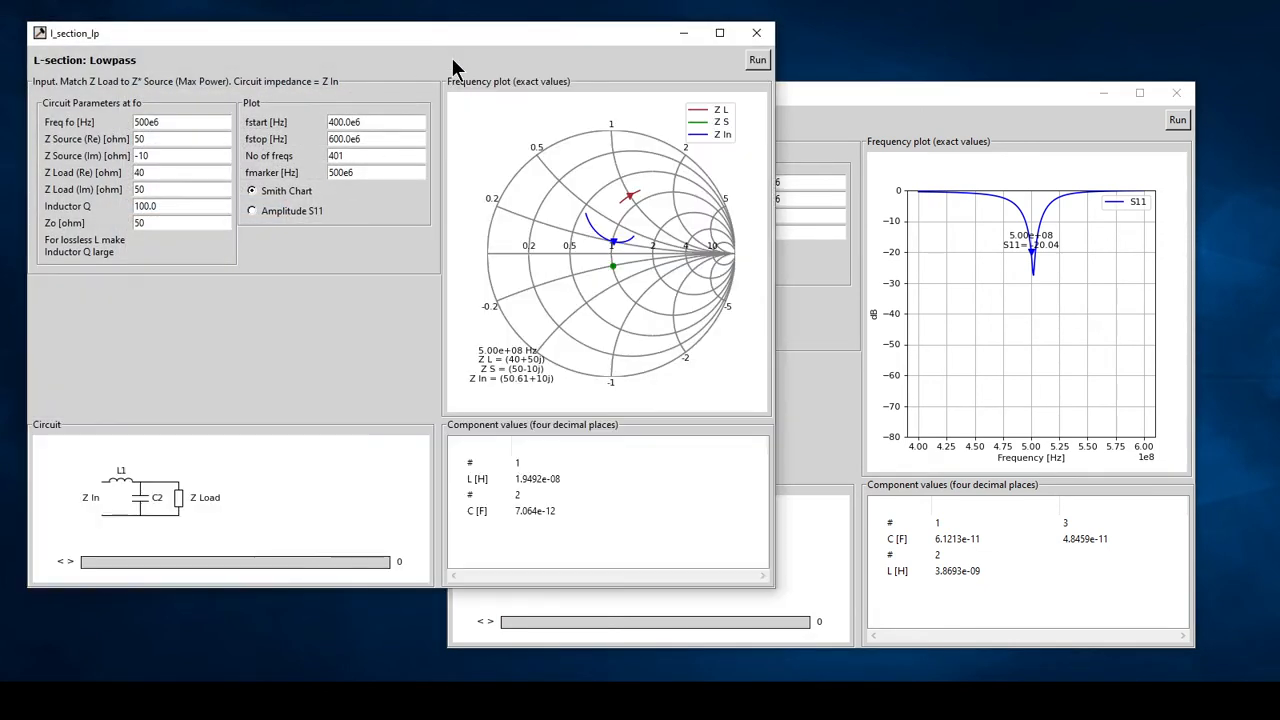
{"action": "left_click_drag", "start_coordinate": [467, 33], "coordinate": [481, 66]}
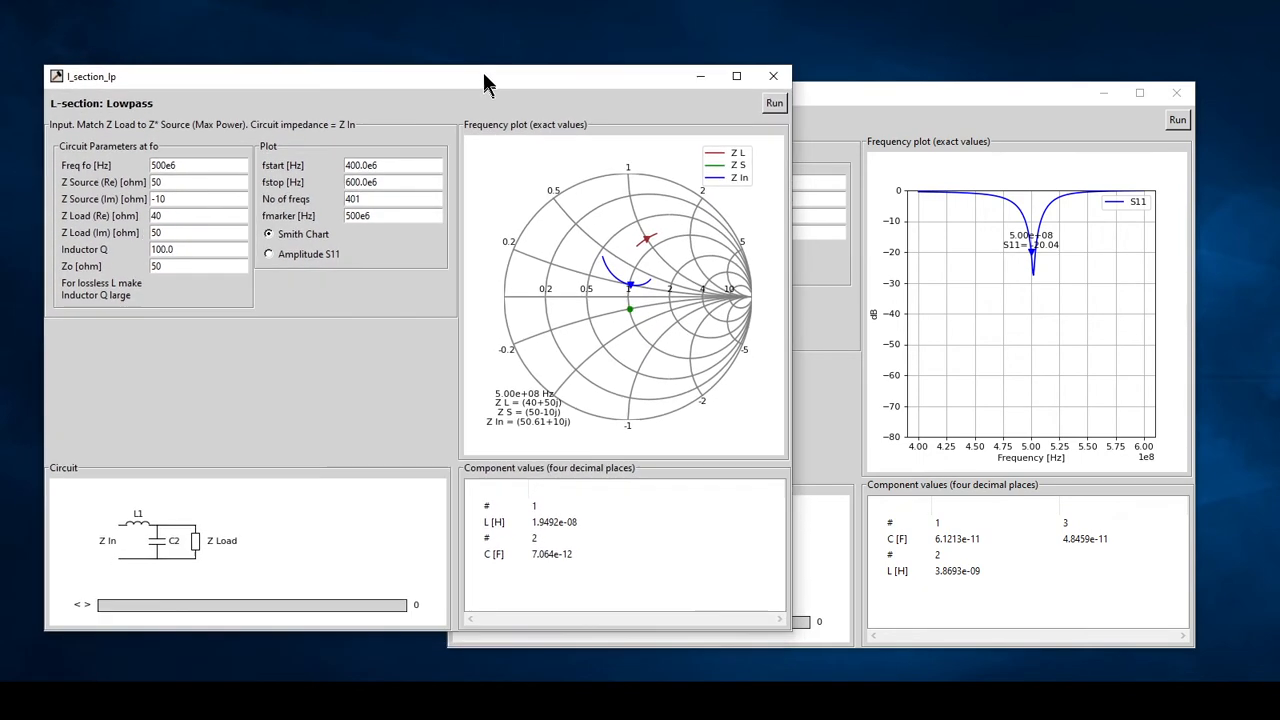
{"action": "left_click_drag", "start_coordinate": [848, 98], "coordinate": [854, 68]}
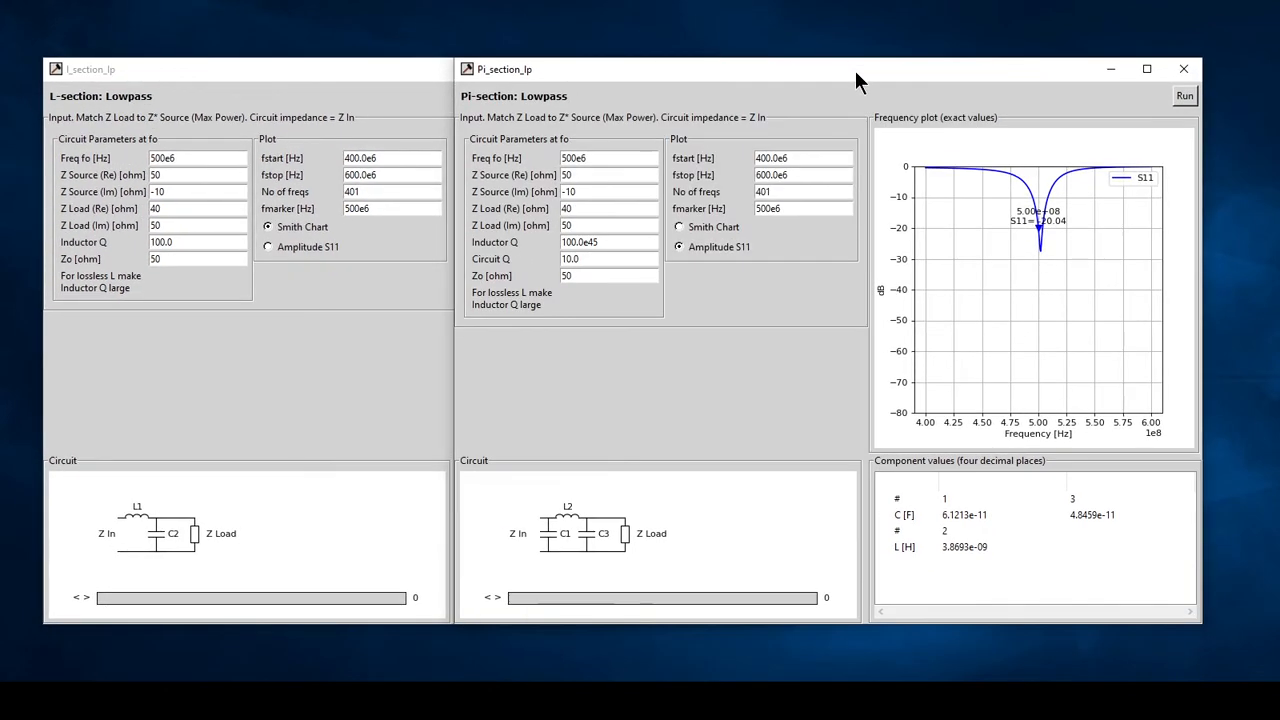
Step: Set the L-section's Inductor Q to 100.0e45 and plot its Amplitude S11
{"action": "left_click", "coordinate": [184, 247]}
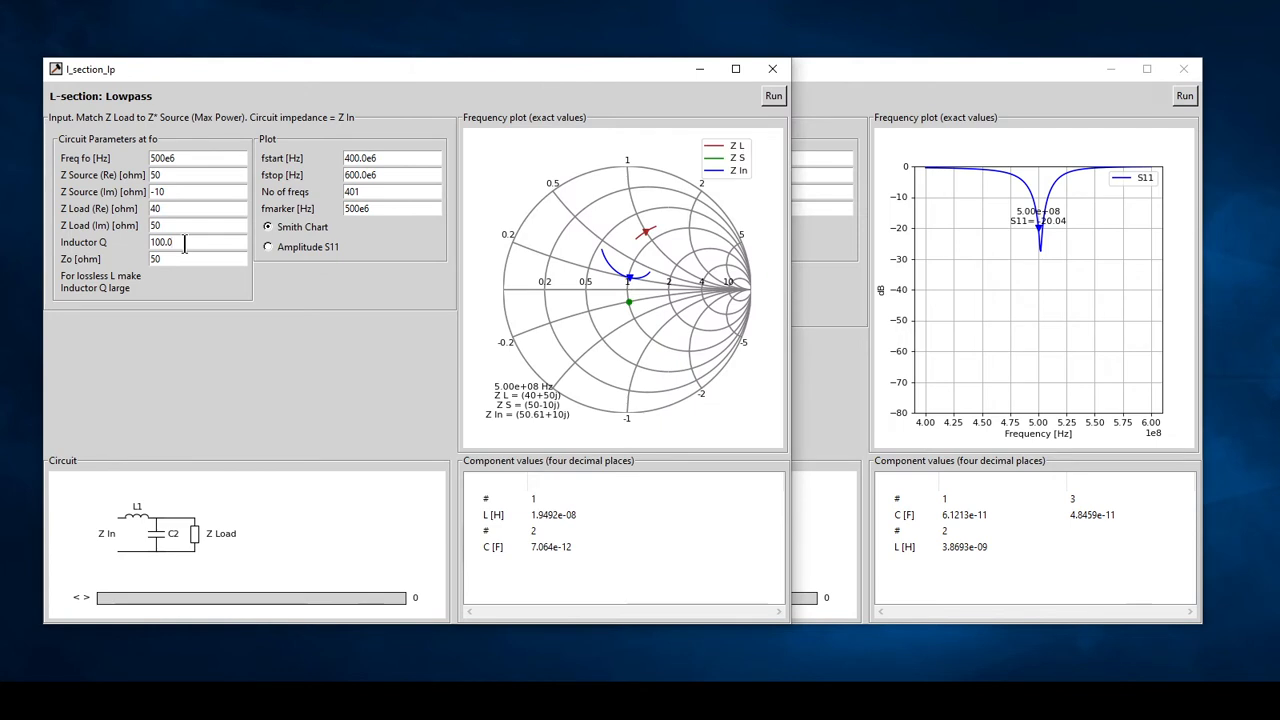
{"action": "type", "text": "e45"}
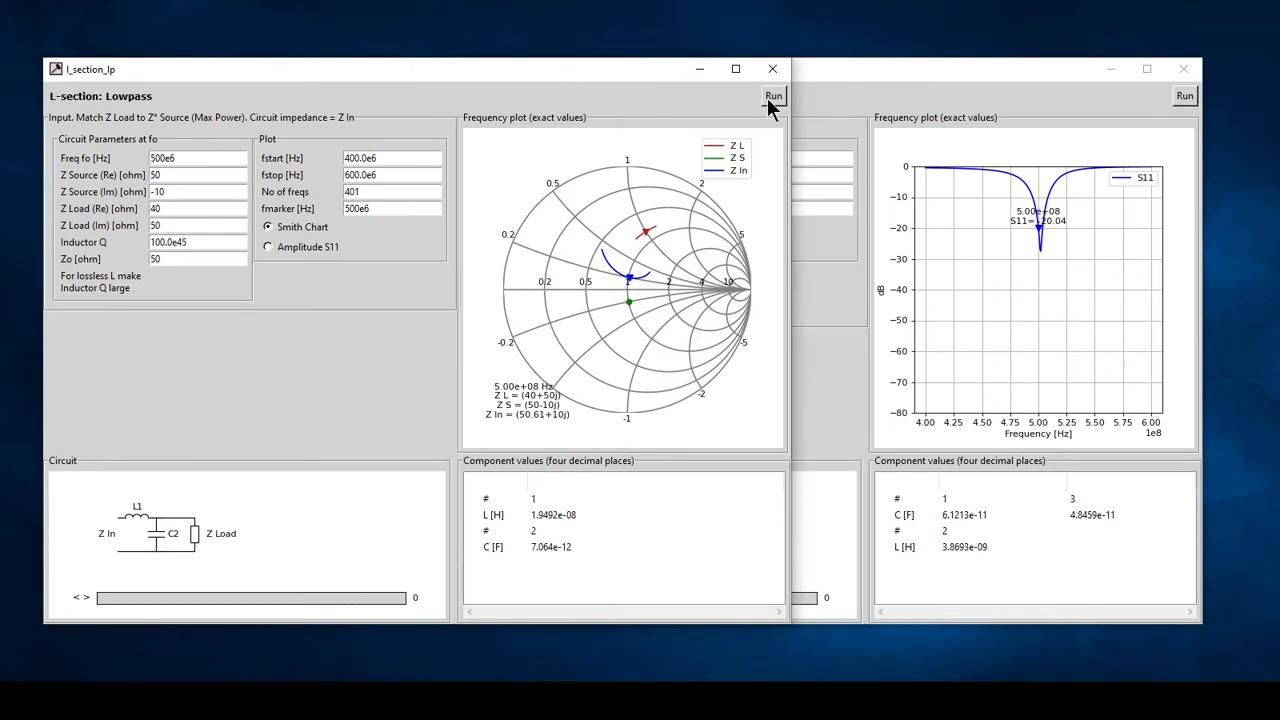
{"action": "left_click", "coordinate": [767, 93]}
{"action": "left_click", "coordinate": [267, 246]}
{"action": "left_click", "coordinate": [774, 95]}
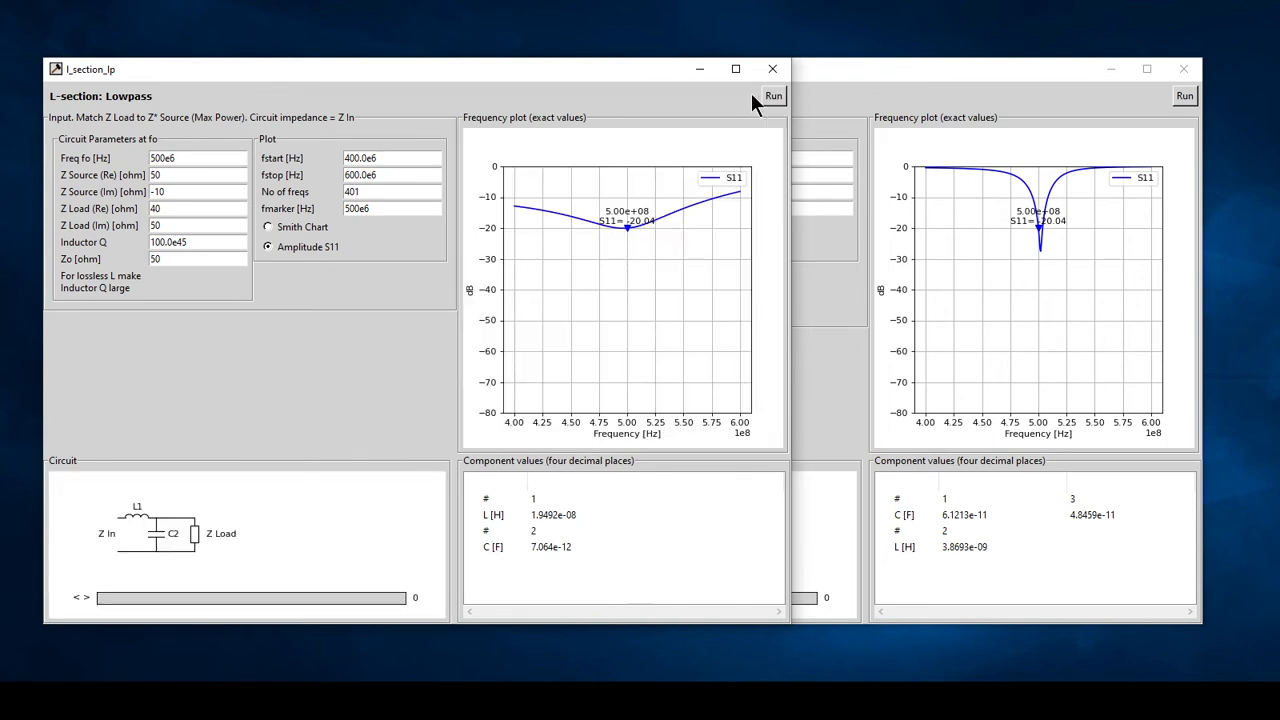
Step: Line up the L-section and Pi-section windows to compare their S11 curves, and close both windows
{"action": "left_click_drag", "start_coordinate": [652, 72], "coordinate": [645, 70]}
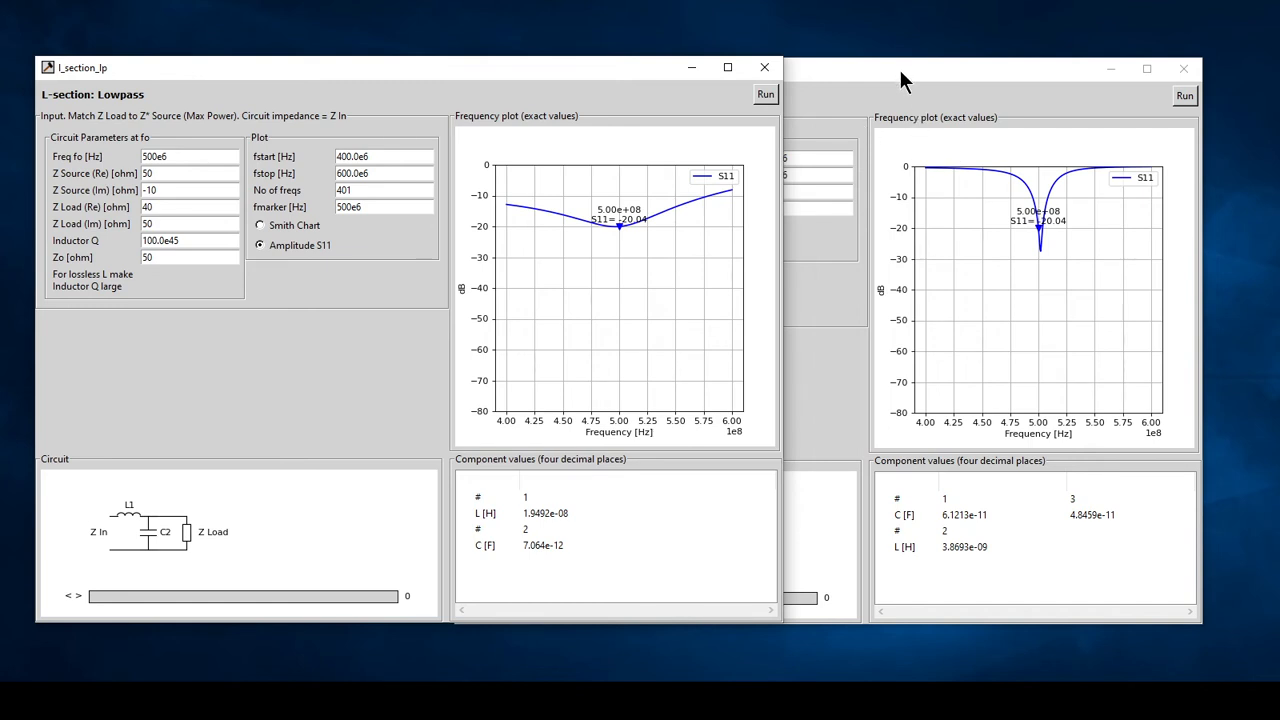
{"action": "left_click_drag", "start_coordinate": [900, 70], "coordinate": [936, 66]}
{"action": "left_click_drag", "start_coordinate": [422, 72], "coordinate": [444, 74]}
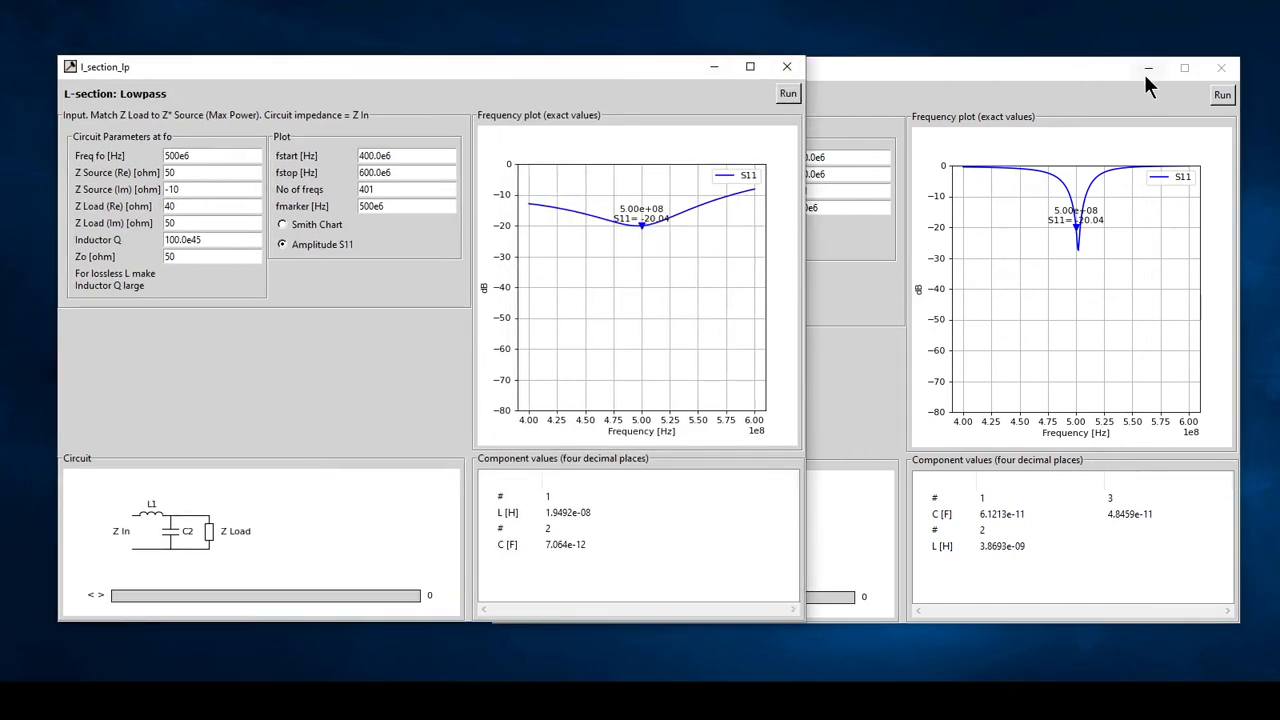
{"action": "left_click", "coordinate": [1223, 70]}
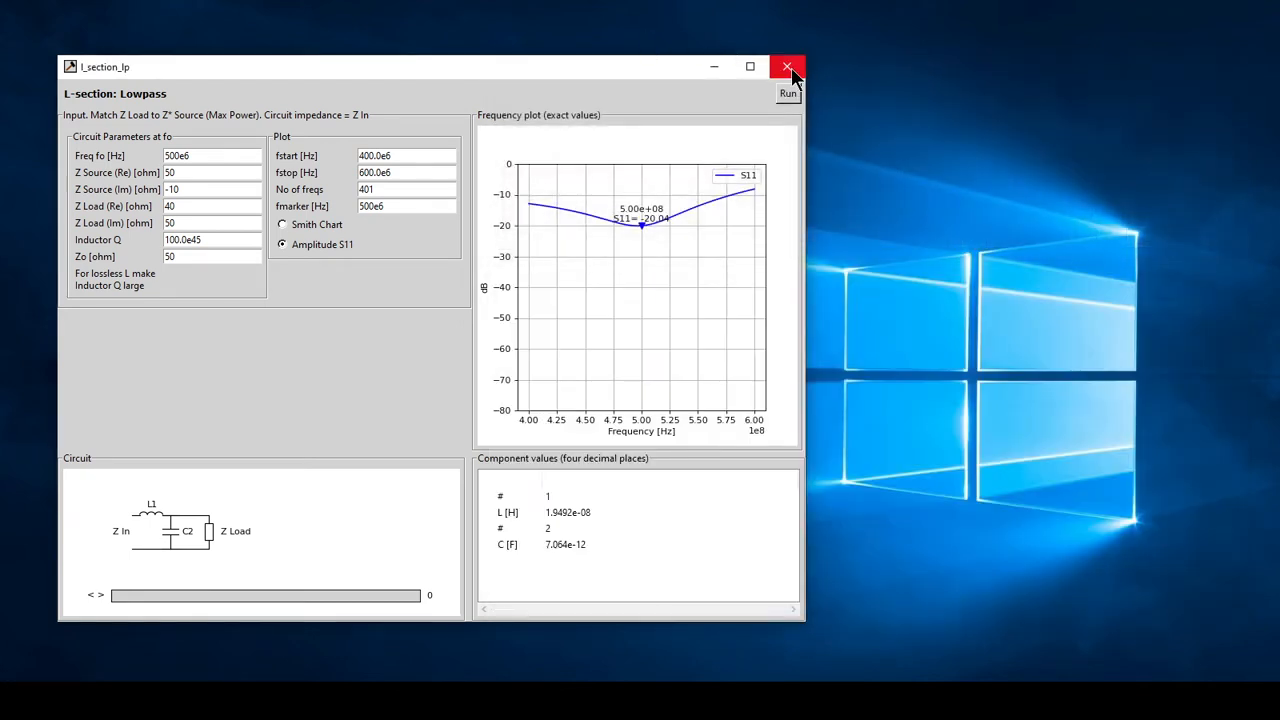
{"action": "left_click", "coordinate": [787, 68]}
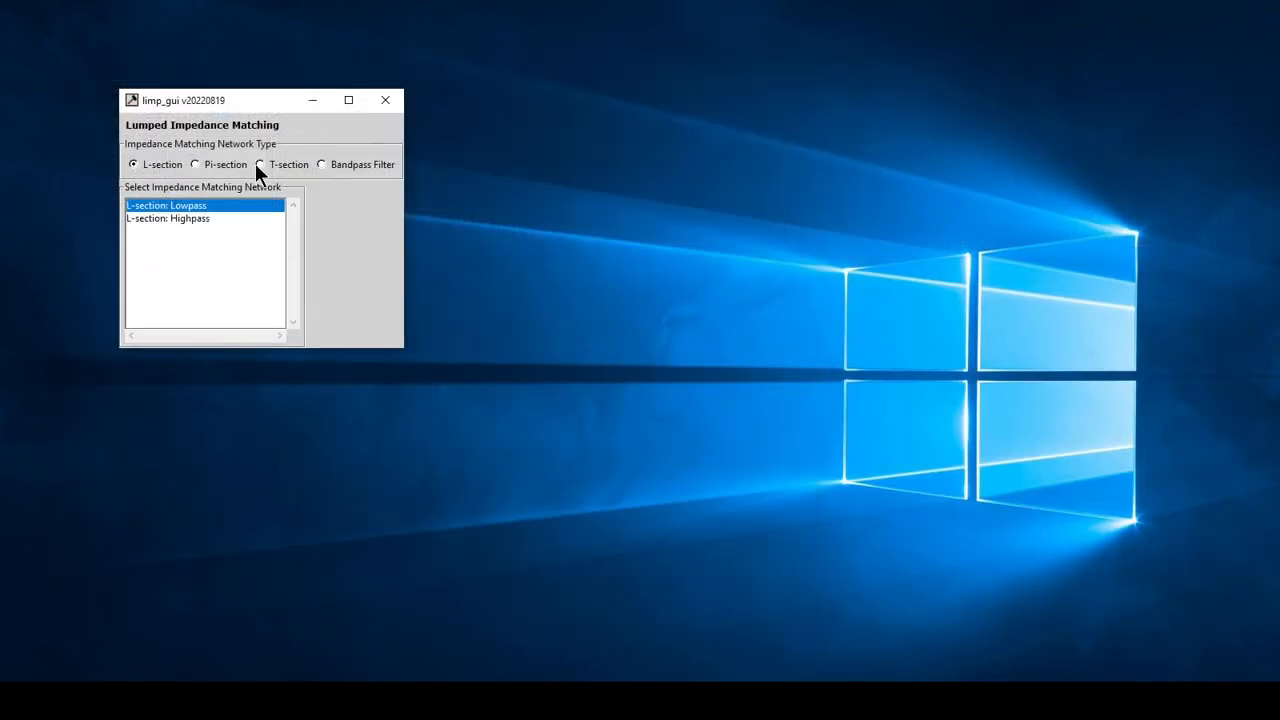
Step: Open the T-section lowpass network, run it with its default values to view the result, and close its window
{"action": "left_click", "coordinate": [259, 164]}
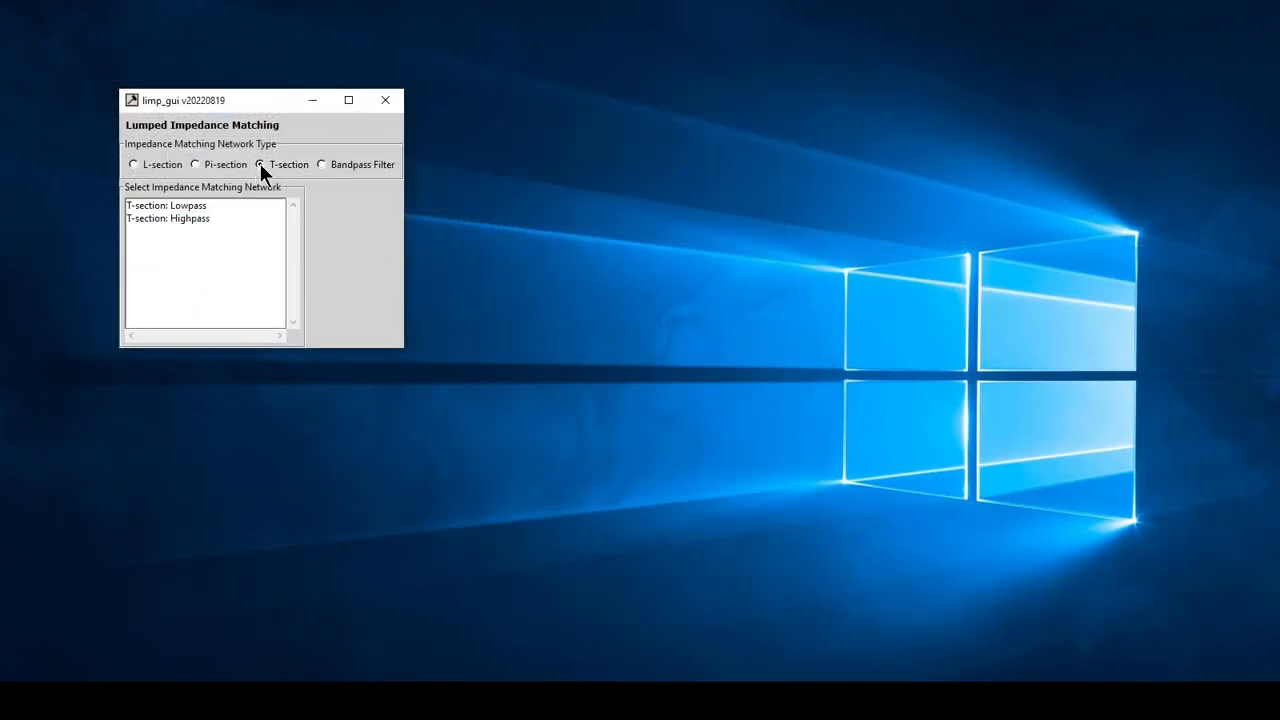
{"action": "double_click", "coordinate": [200, 206]}
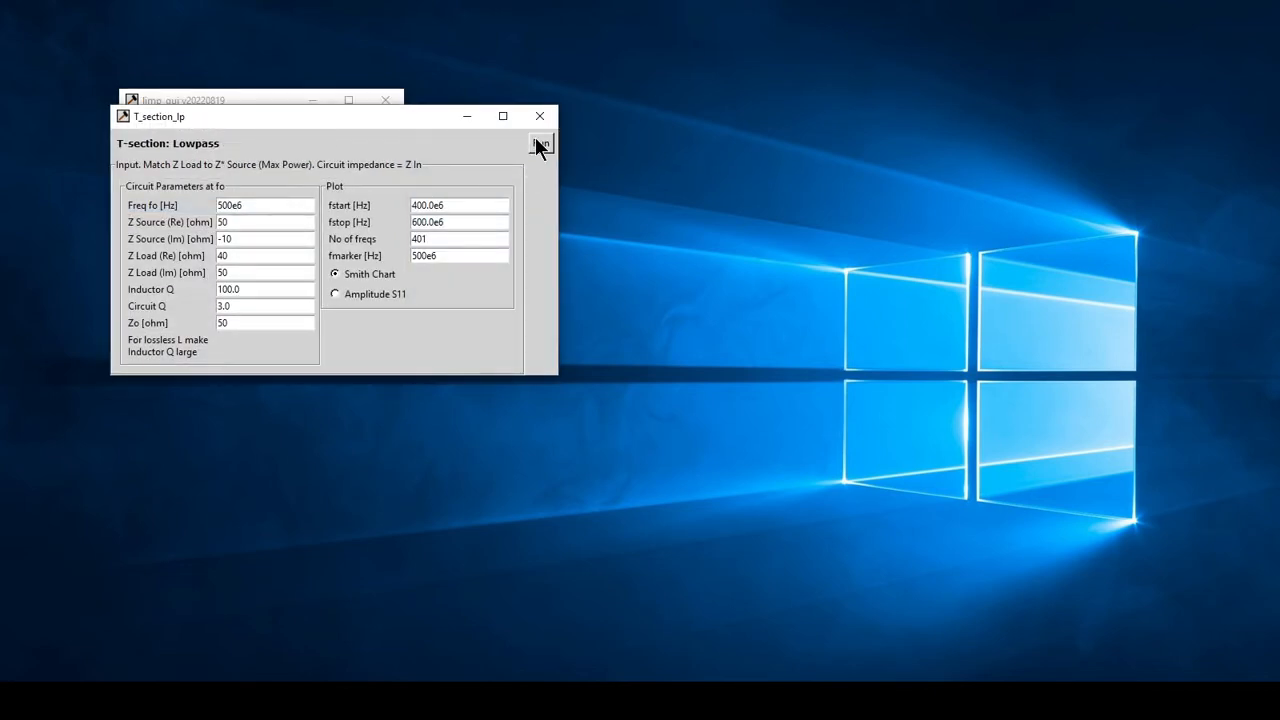
{"action": "left_click", "coordinate": [540, 140]}
{"action": "left_click_drag", "start_coordinate": [490, 115], "coordinate": [800, 76]}
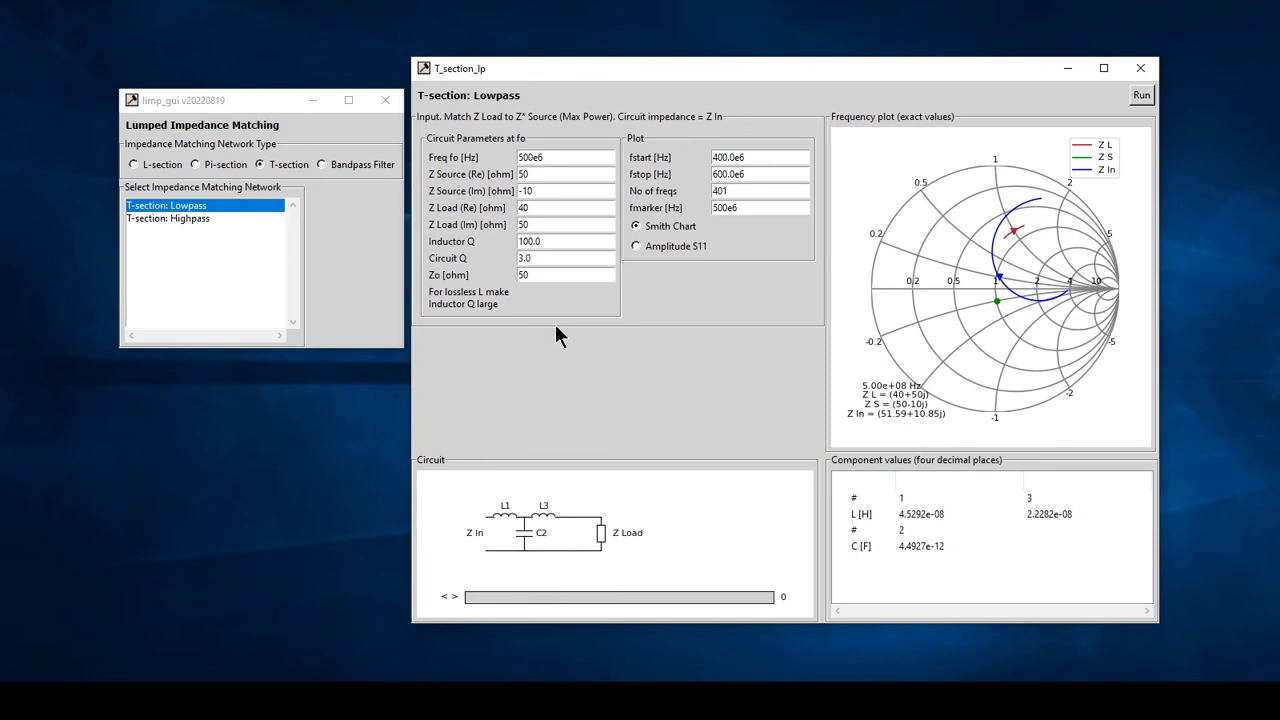
{"action": "left_click", "coordinate": [1140, 68]}
Step: Open the Real Real bandpass filter network, run it with its default values and place its window beside the selector
{"action": "left_click", "coordinate": [321, 165]}
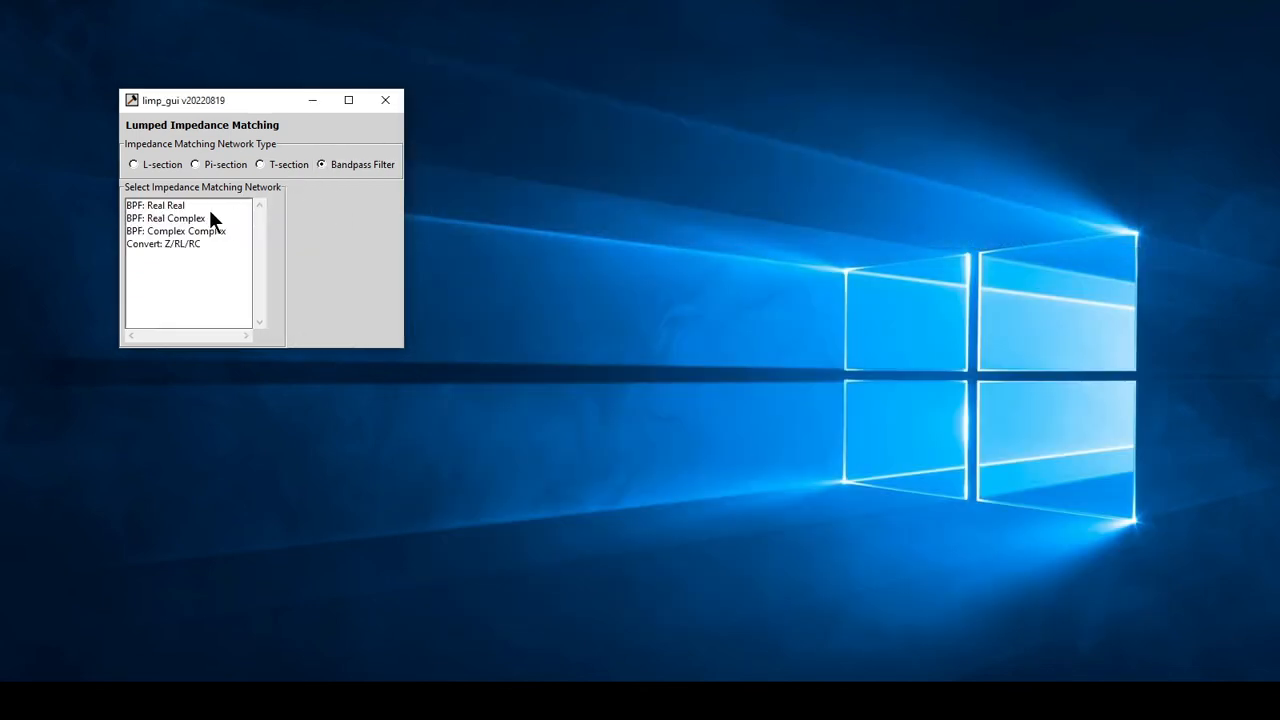
{"action": "double_click", "coordinate": [177, 205]}
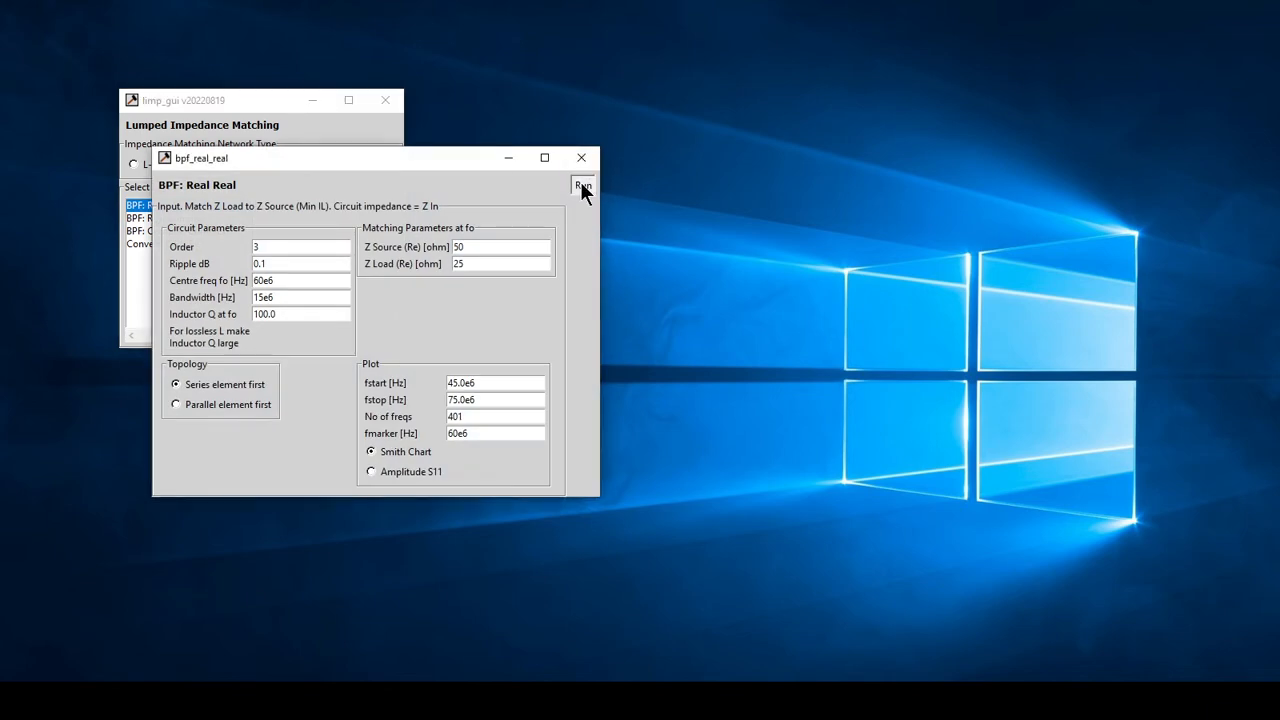
{"action": "left_click", "coordinate": [582, 186]}
{"action": "left_click_drag", "start_coordinate": [506, 160], "coordinate": [707, 98]}
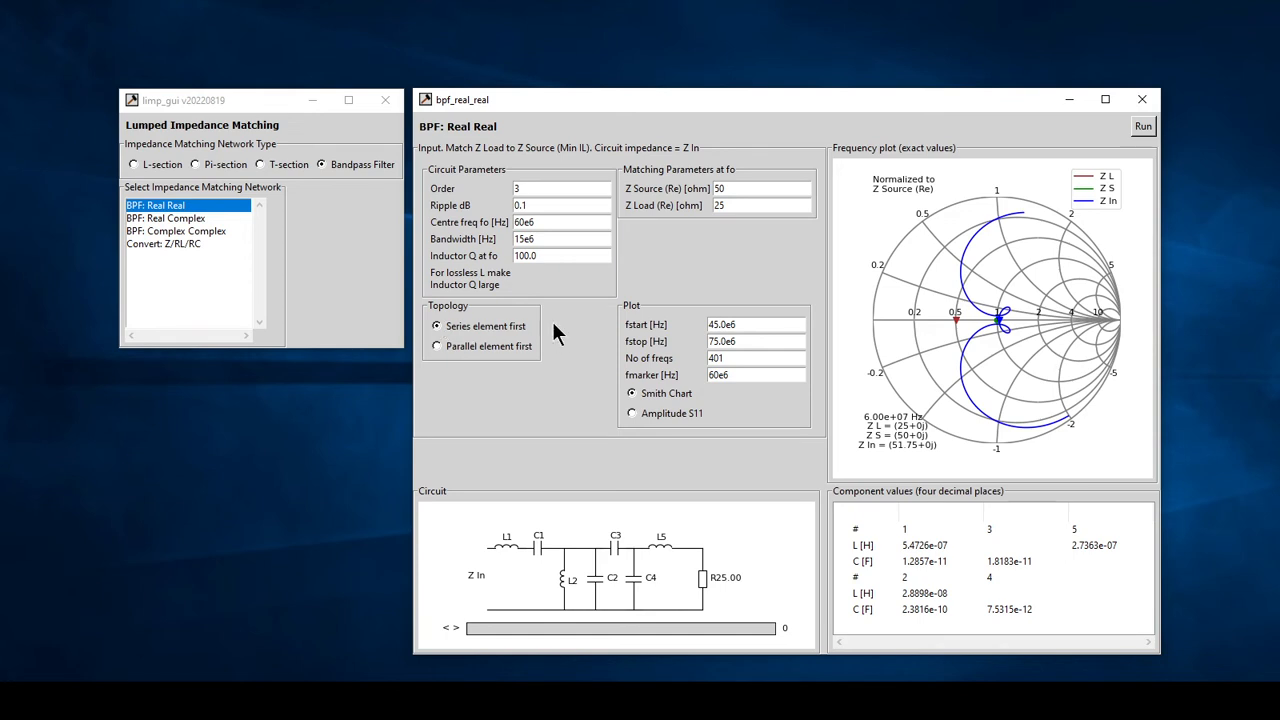
Step: Run the bandpass filter with the parallel-element-first topology, and restore and rerun the series-element-first topology
{"action": "left_click", "coordinate": [437, 346]}
{"action": "left_click", "coordinate": [1142, 128]}
{"action": "left_click", "coordinate": [437, 327]}
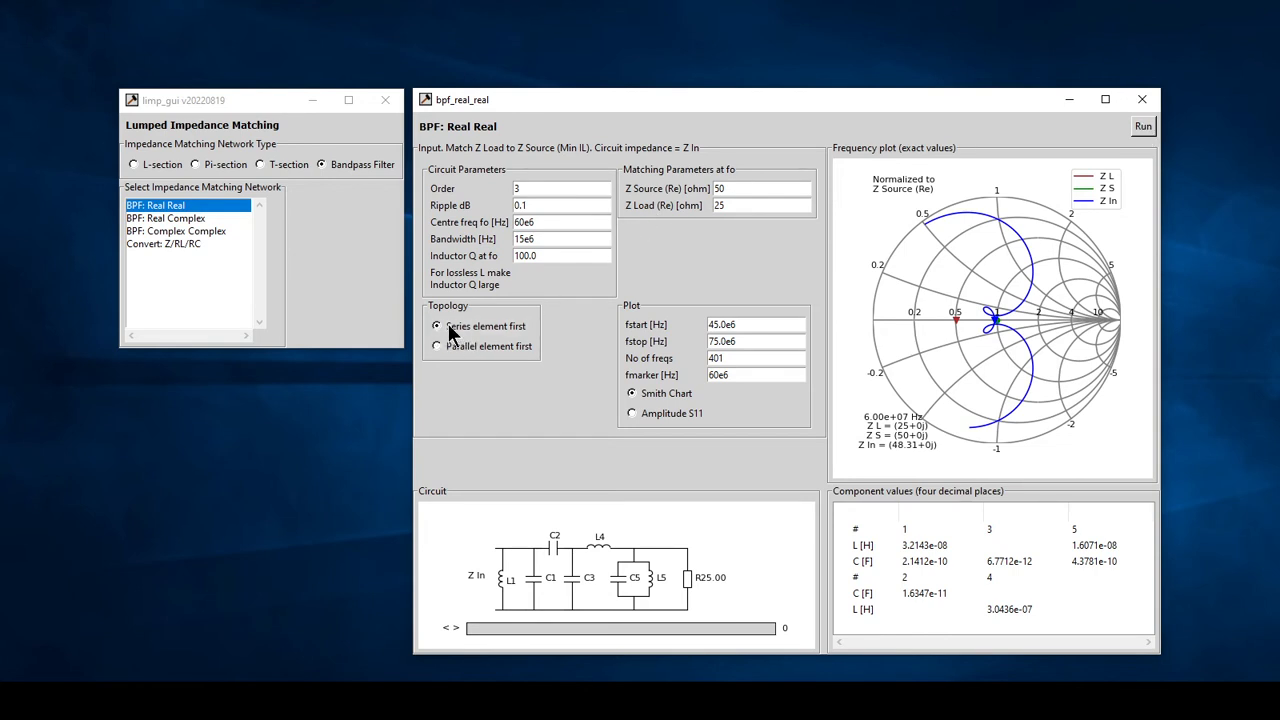
{"action": "left_click", "coordinate": [1142, 128]}
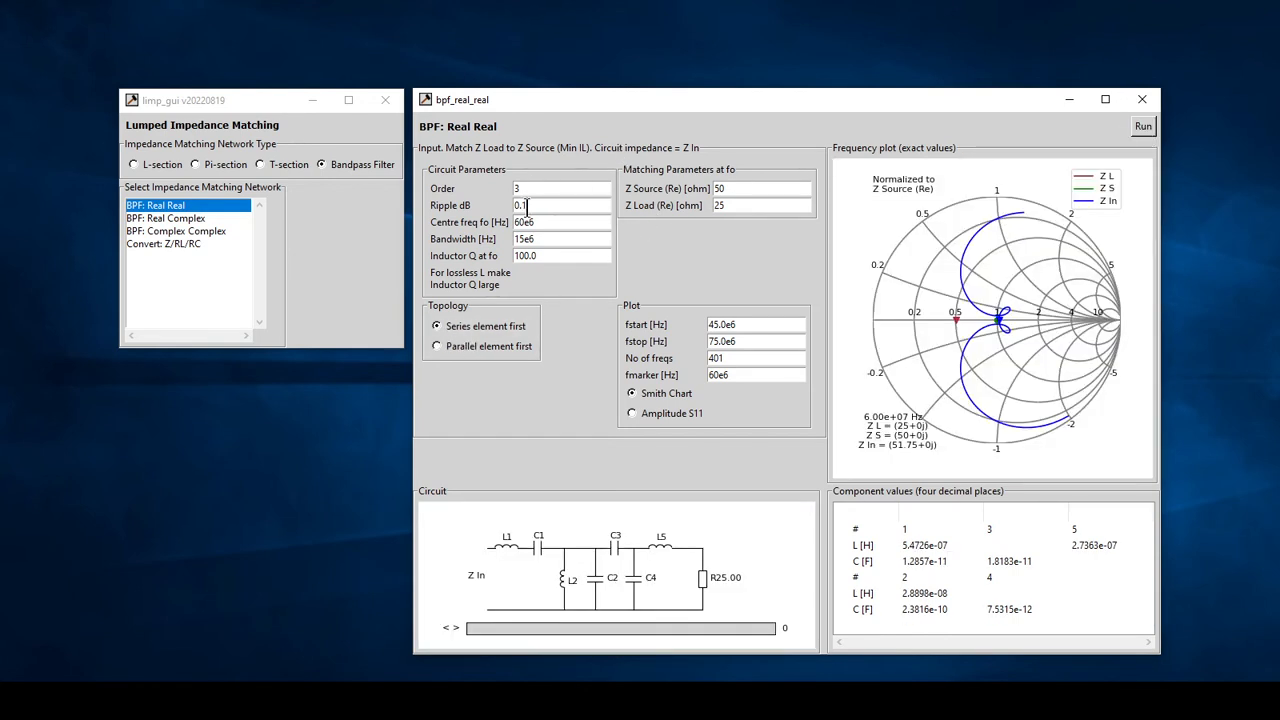
Step: Plot the Amplitude S11 of the Real Real bandpass filter
{"action": "left_click", "coordinate": [631, 413]}
{"action": "left_click", "coordinate": [1142, 128]}
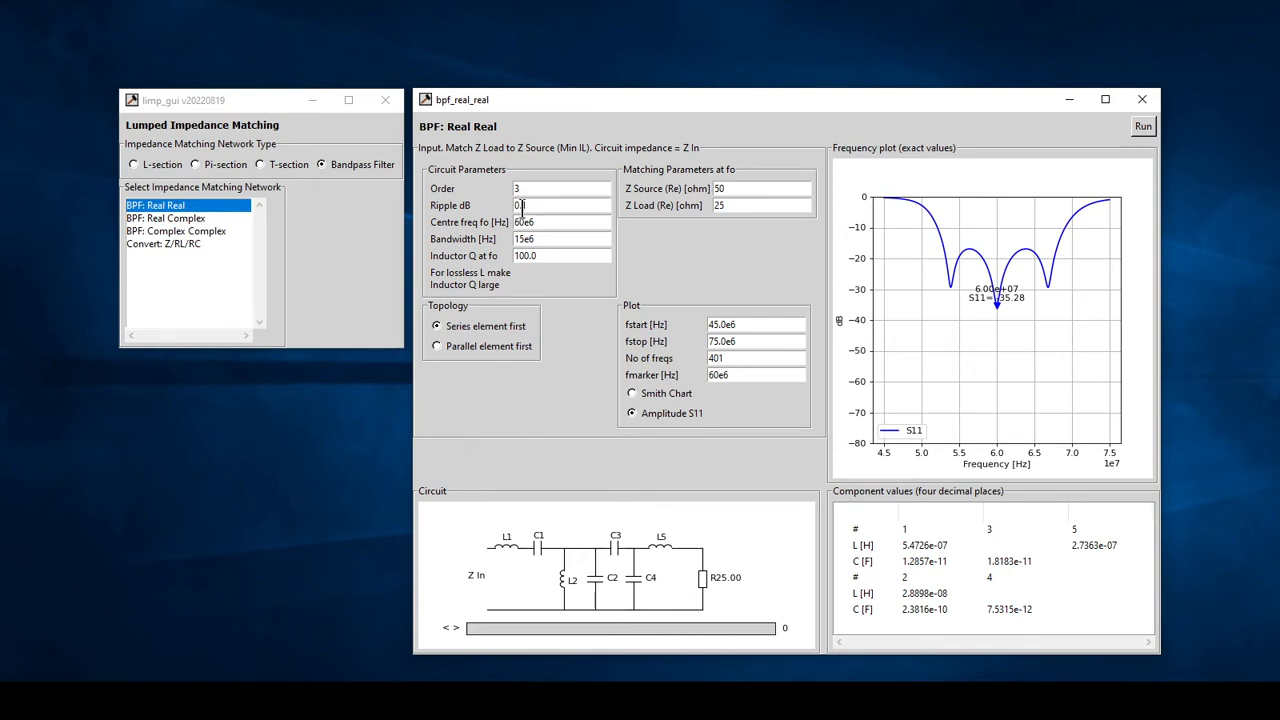
Step: Run the Real Real bandpass filter with a ripple of 0.01 dB, and restore the ripple to 0.1 dB
{"action": "type", "text": "1"}
{"action": "type", "text": "0"}
{"action": "left_click", "coordinate": [1143, 127]}
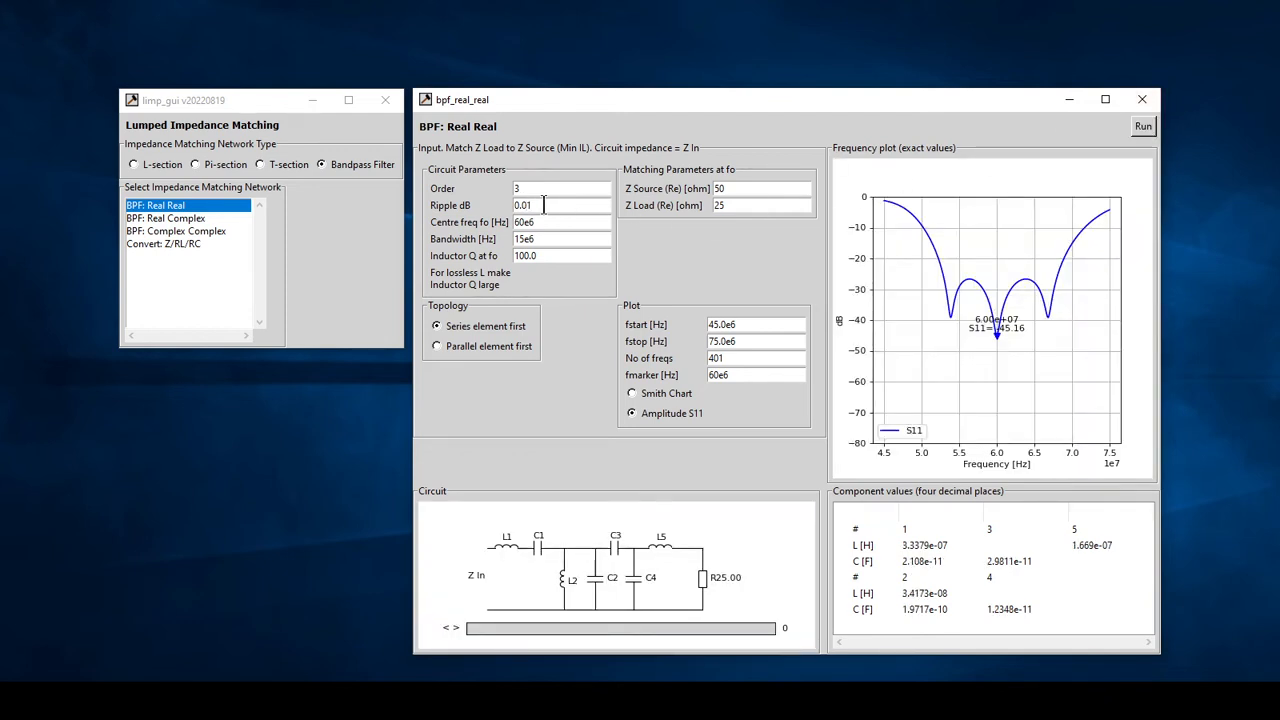
{"action": "key", "text": "BackSpace"}
{"action": "key", "text": "BackSpace"}
{"action": "type", "text": "1"}
Step: Set the Real Real bandpass filter's order to 7 and run it
{"action": "left_click", "coordinate": [528, 188]}
{"action": "key", "text": "BackSpace"}
{"action": "type", "text": "7"}
{"action": "left_click", "coordinate": [1143, 128]}
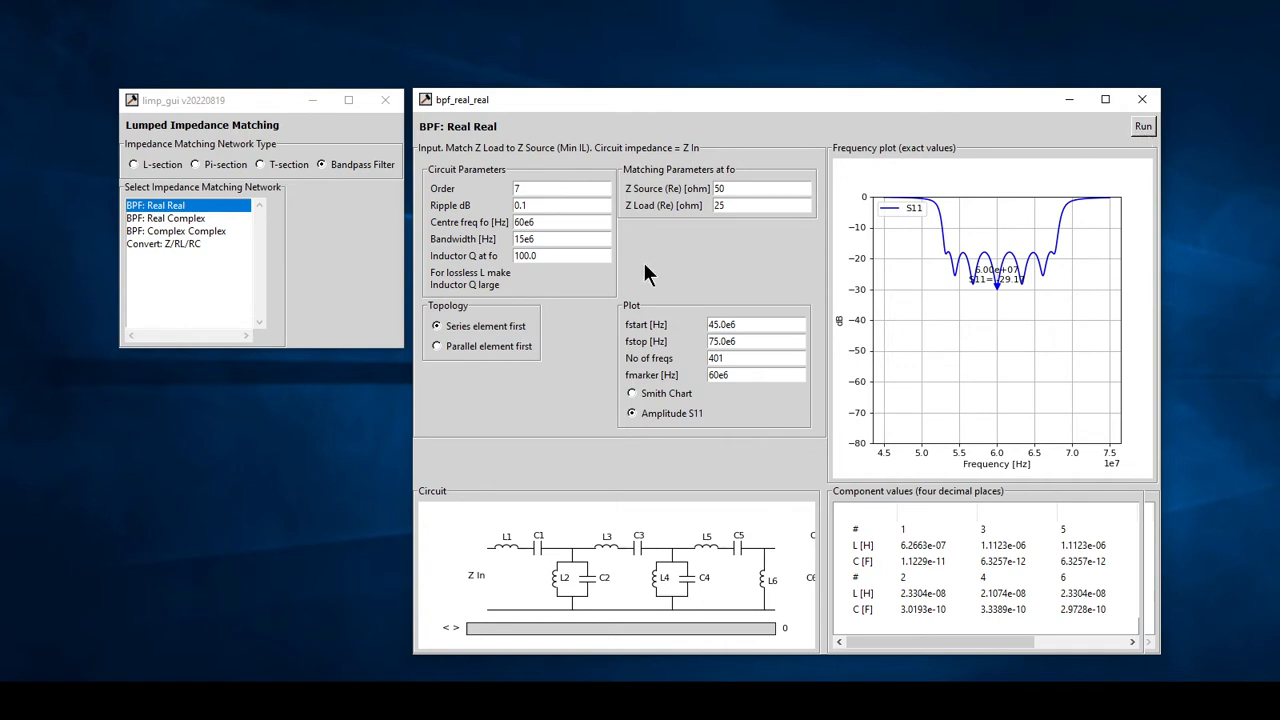
Step: Set the inductor Q at fo to 100.0e45 for nearly lossless inductors and rerun the Real Real filter
{"action": "left_click", "coordinate": [548, 255]}
{"action": "type", "text": "e45"}
{"action": "left_click", "coordinate": [1147, 124]}
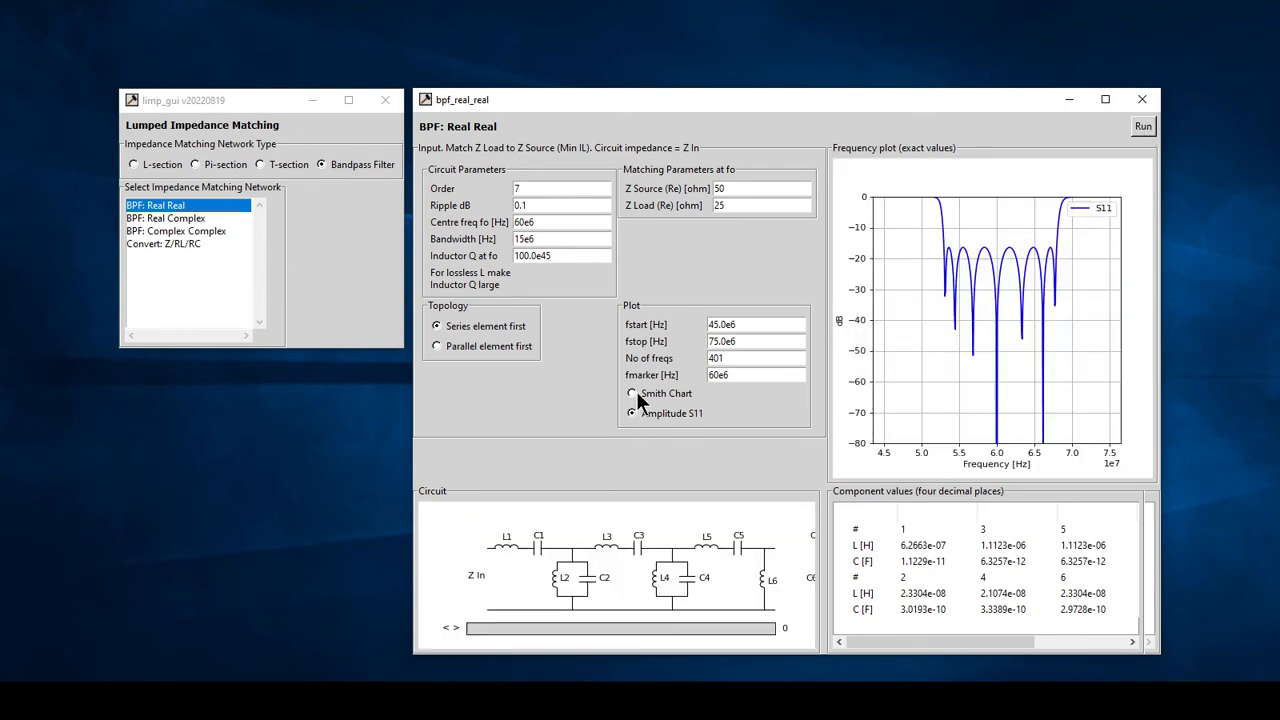
Step: Plot the seventh-order filter on the Smith chart and inspect its circuit and component values
{"action": "left_click", "coordinate": [633, 394]}
{"action": "left_click", "coordinate": [1140, 127]}
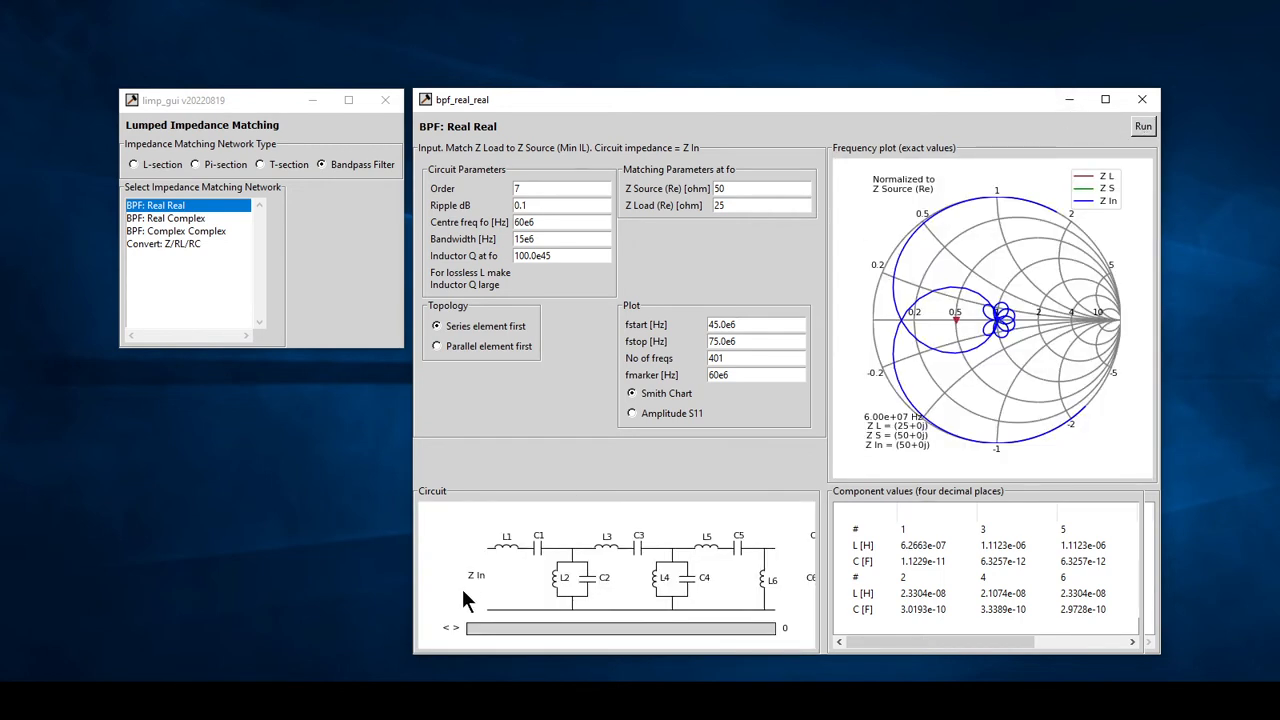
{"action": "mouse_move", "coordinate": [469, 625]}
{"action": "left_mouse_down"}
{"action": "mouse_move", "coordinate": [528, 624]}
{"action": "mouse_move", "coordinate": [462, 622]}
{"action": "left_mouse_up"}
{"action": "mouse_move", "coordinate": [848, 642]}
{"action": "left_mouse_down"}
{"action": "mouse_move", "coordinate": [951, 640]}
{"action": "mouse_move", "coordinate": [838, 640]}
{"action": "left_mouse_up"}
Step: Replace the Real Real window with the Real Complex bandpass network, run its default values and place its window beside the selector
{"action": "left_click", "coordinate": [1144, 104]}
{"action": "left_click", "coordinate": [166, 217]}
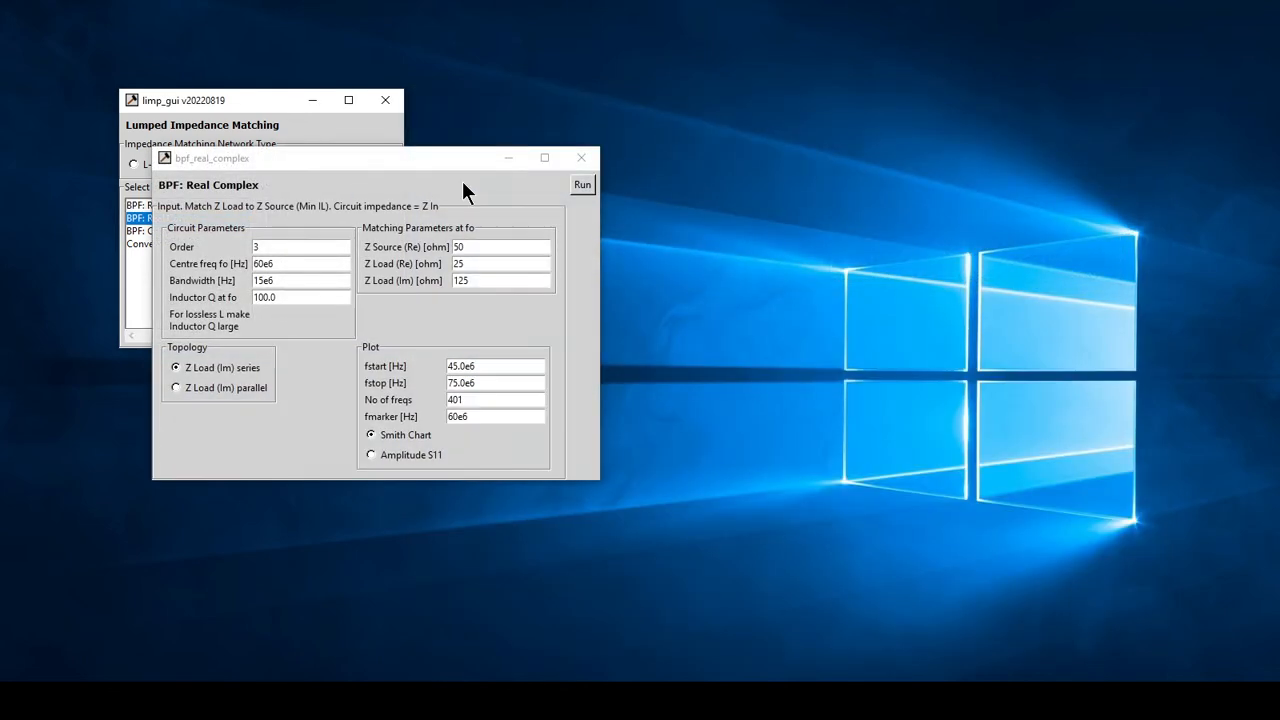
{"action": "left_click", "coordinate": [577, 184]}
{"action": "left_click_drag", "start_coordinate": [472, 158], "coordinate": [729, 100]}
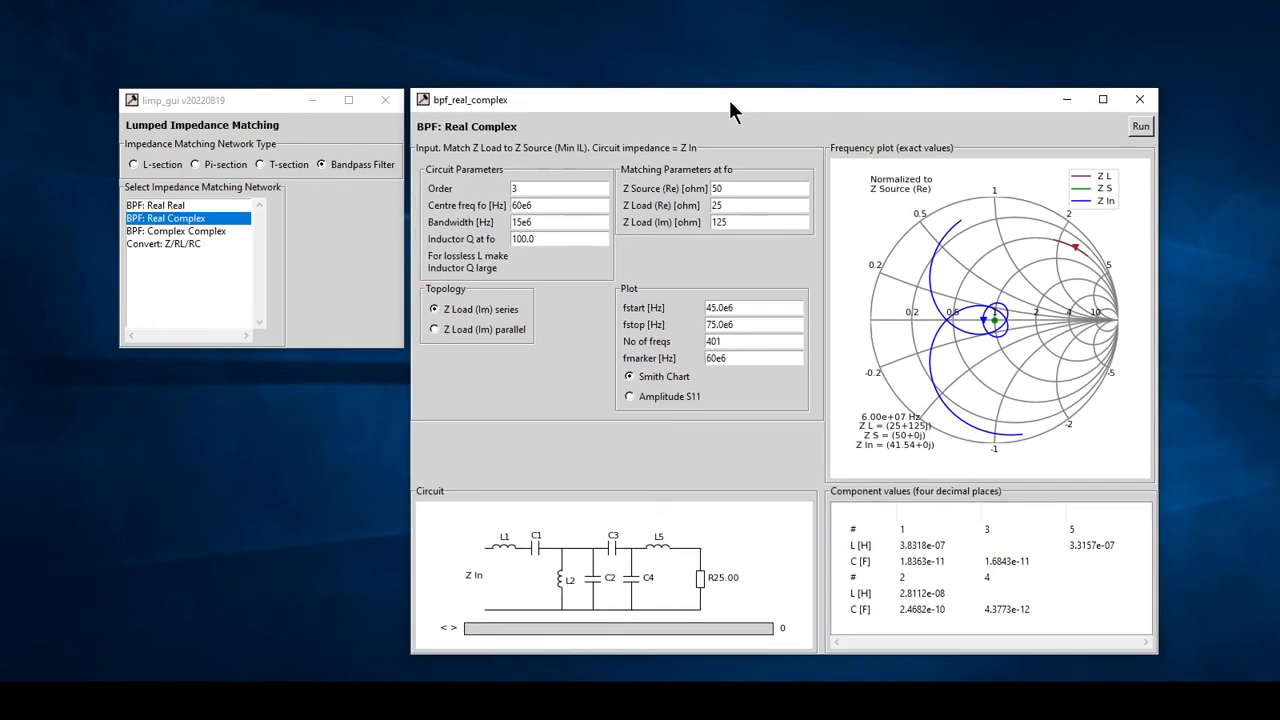
Step: Plot the Amplitude S11 of the Real Complex bandpass filter
{"action": "left_click", "coordinate": [722, 188]}
{"action": "left_click", "coordinate": [1139, 127]}
{"action": "left_click", "coordinate": [629, 397]}
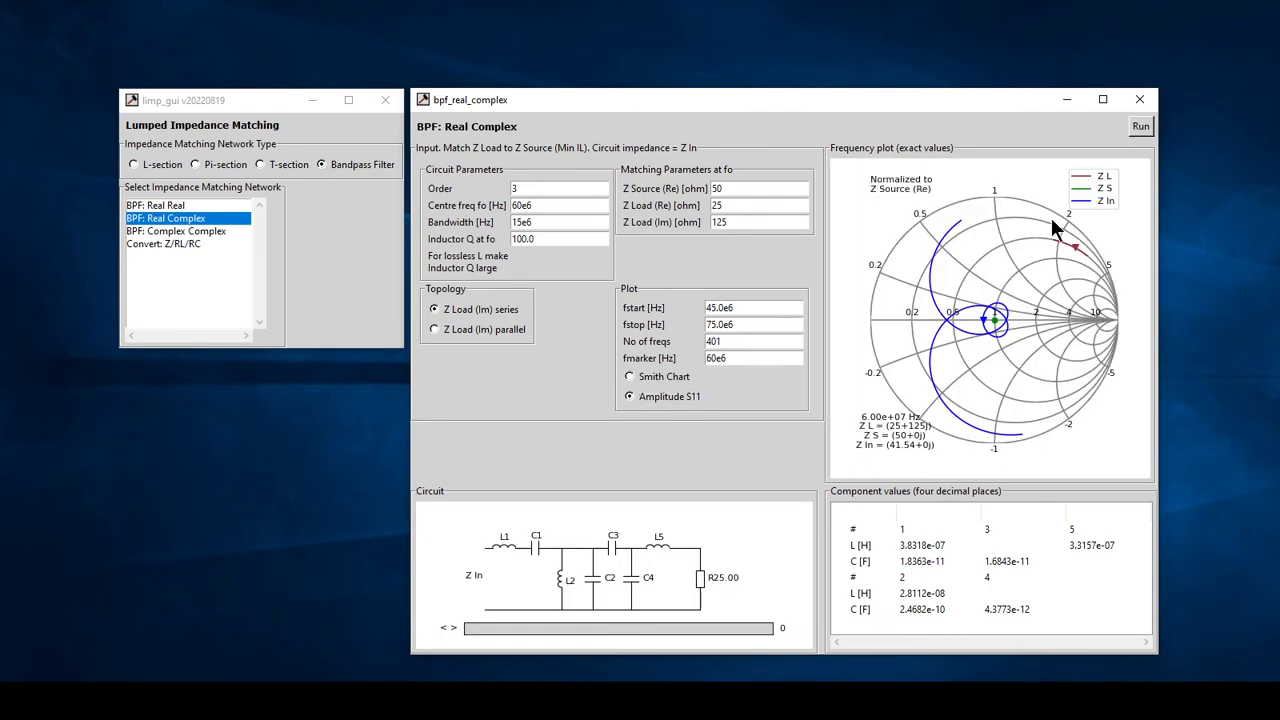
{"action": "left_click", "coordinate": [1140, 127]}
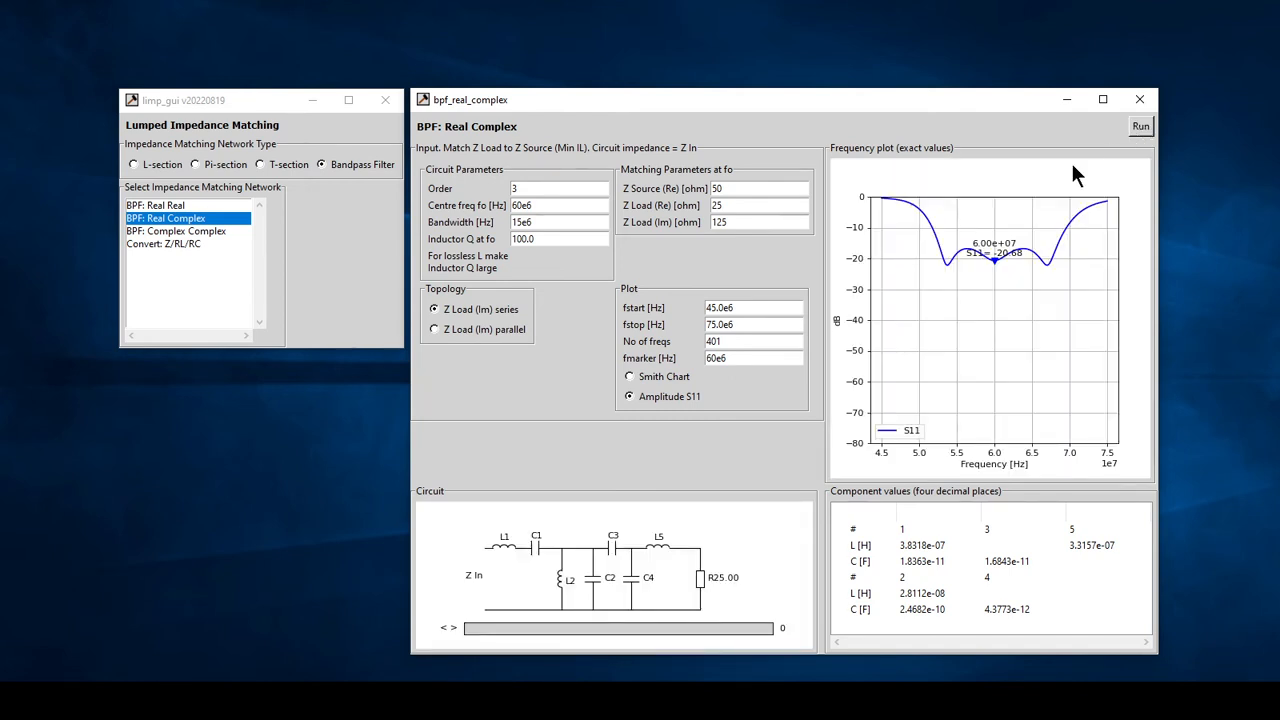
Step: Run the Real Complex filter with a bandwidth of 5e6 Hz, and restore the 15e6 Hz bandwidth and rerun
{"action": "left_click", "coordinate": [518, 226]}
{"action": "key", "text": "BackSpace"}
{"action": "left_click", "coordinate": [1138, 128]}
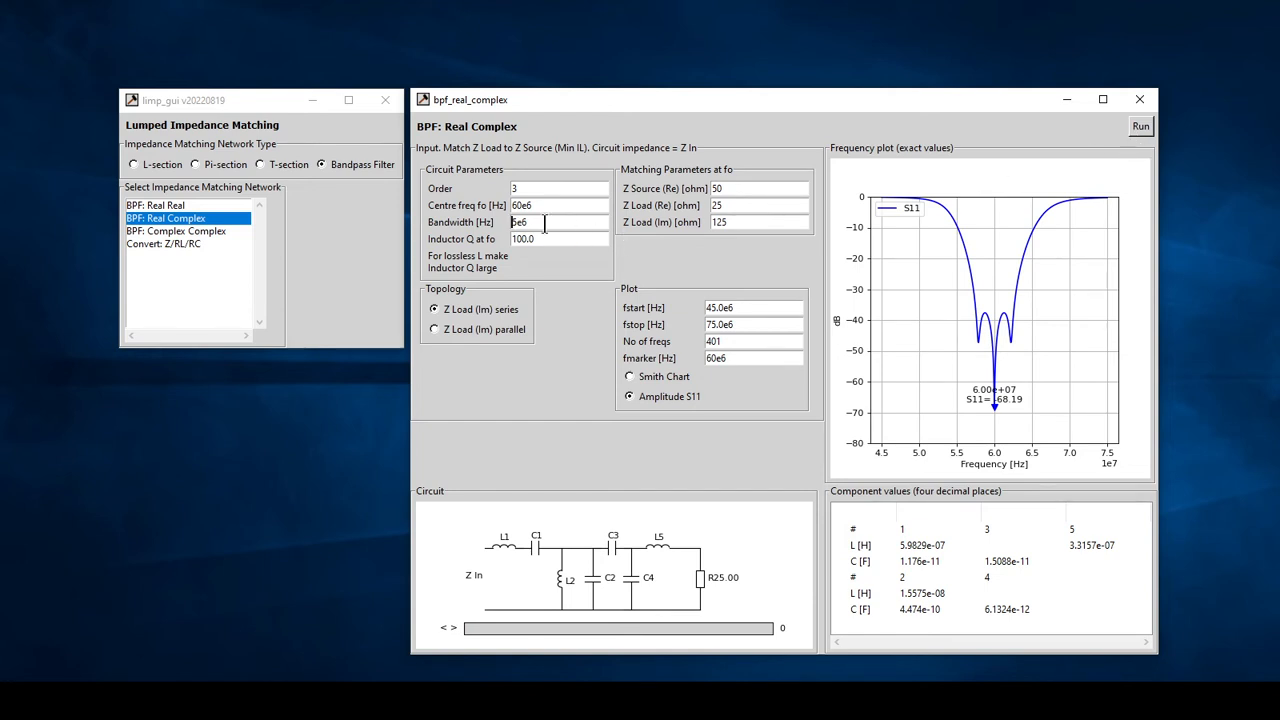
{"action": "type", "text": "1"}
{"action": "left_click", "coordinate": [1140, 128]}
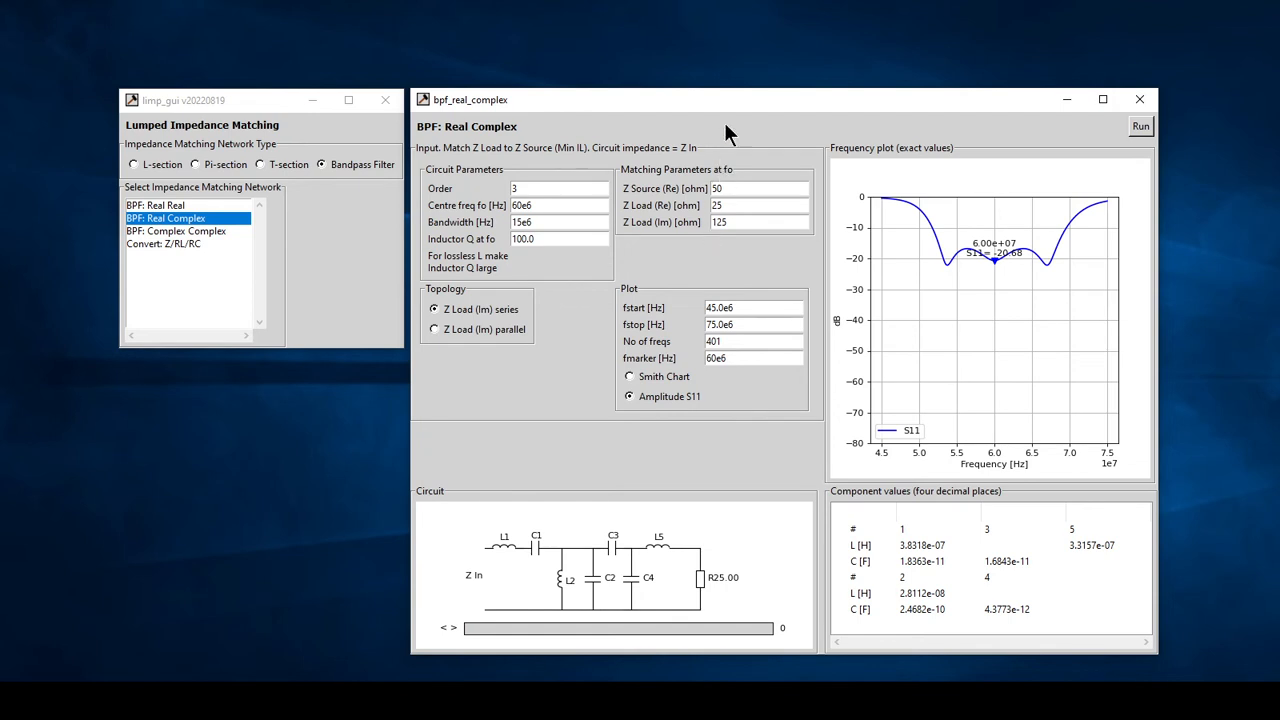
Step: Open the Z/RL/RC converter, run its default values and arrange its window alongside the Real Complex filter window
{"action": "left_click_drag", "start_coordinate": [750, 99], "coordinate": [775, 87]}
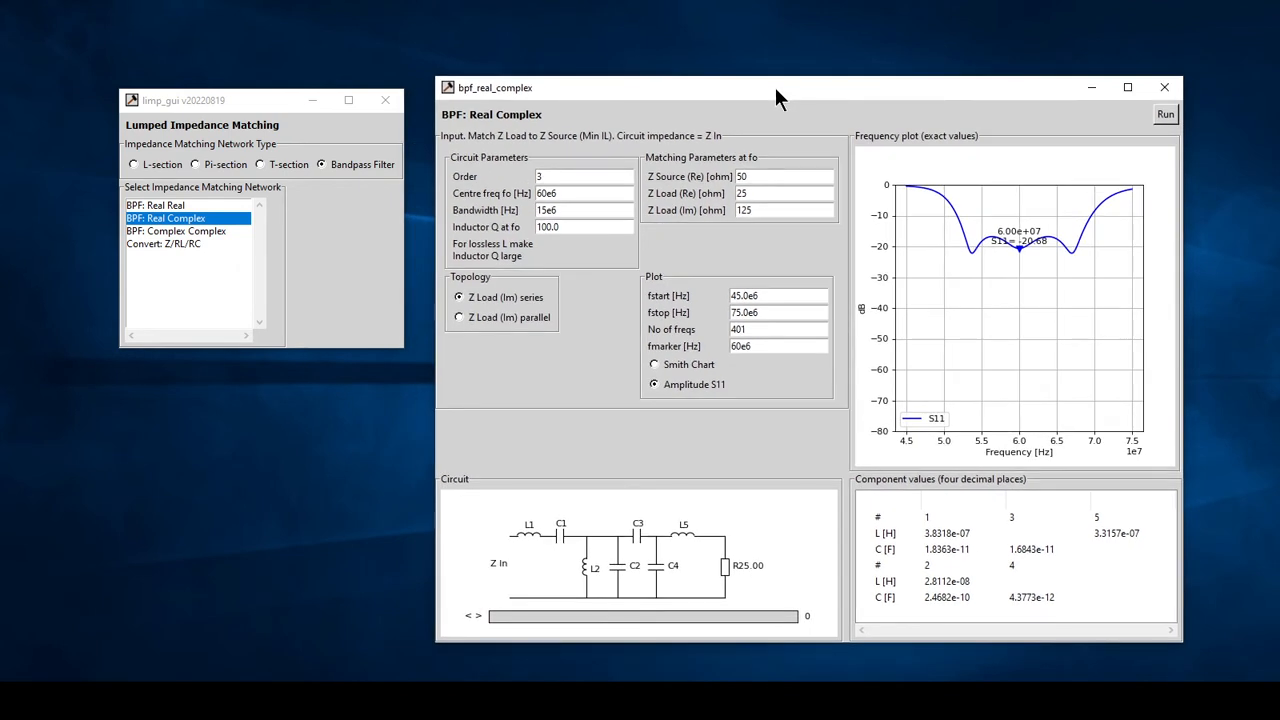
{"action": "left_click", "coordinate": [159, 245]}
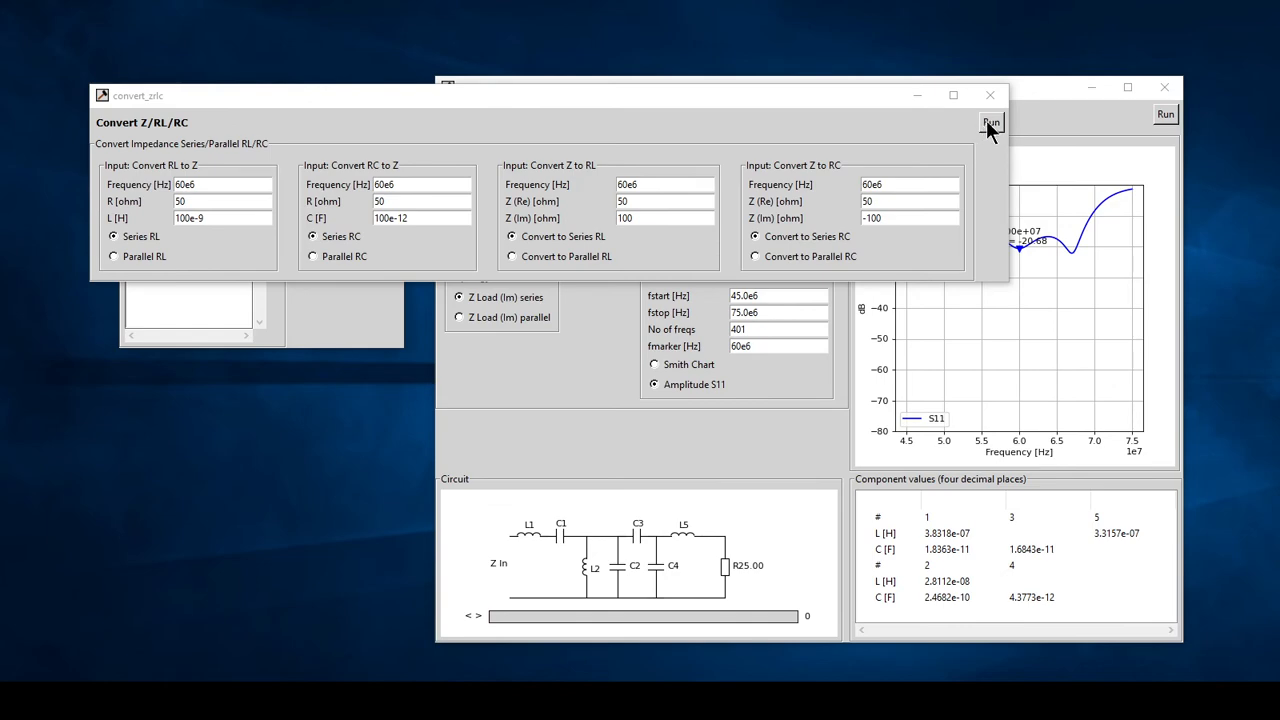
{"action": "left_click", "coordinate": [990, 123]}
{"action": "left_click_drag", "start_coordinate": [794, 90], "coordinate": [440, 216]}
{"action": "left_click", "coordinate": [597, 130]}
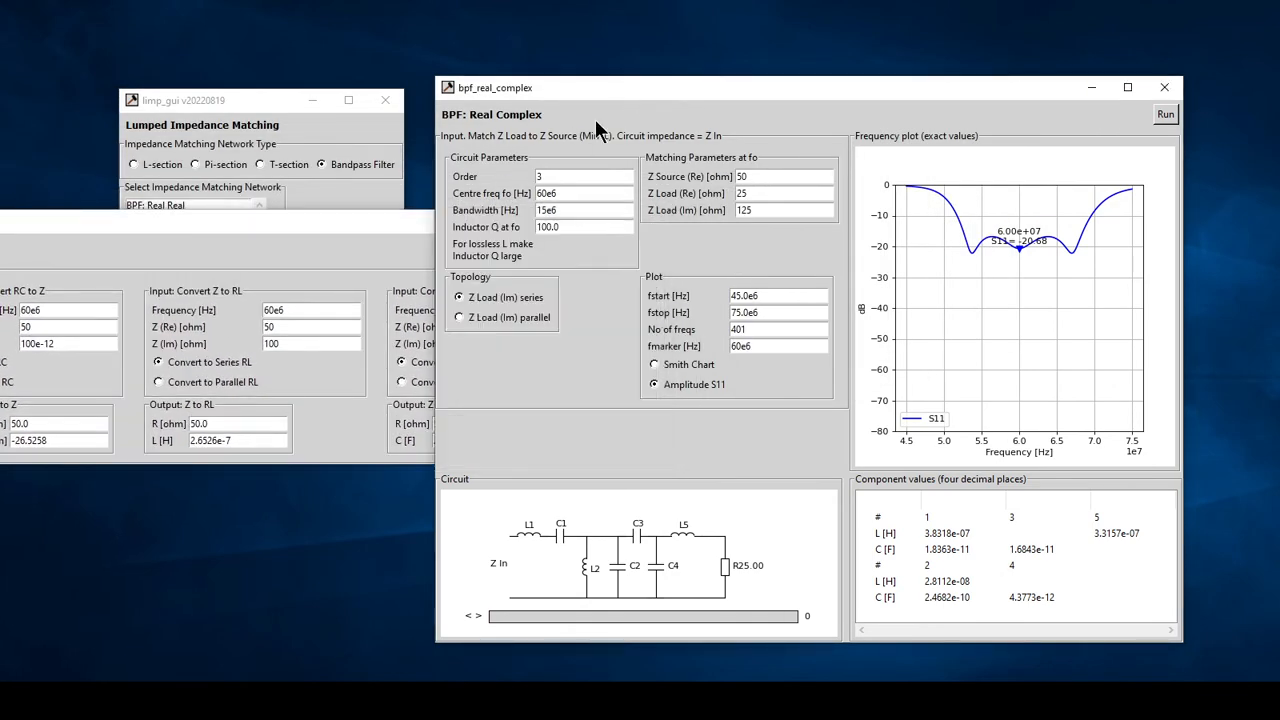
{"action": "left_click_drag", "start_coordinate": [362, 226], "coordinate": [326, 222]}
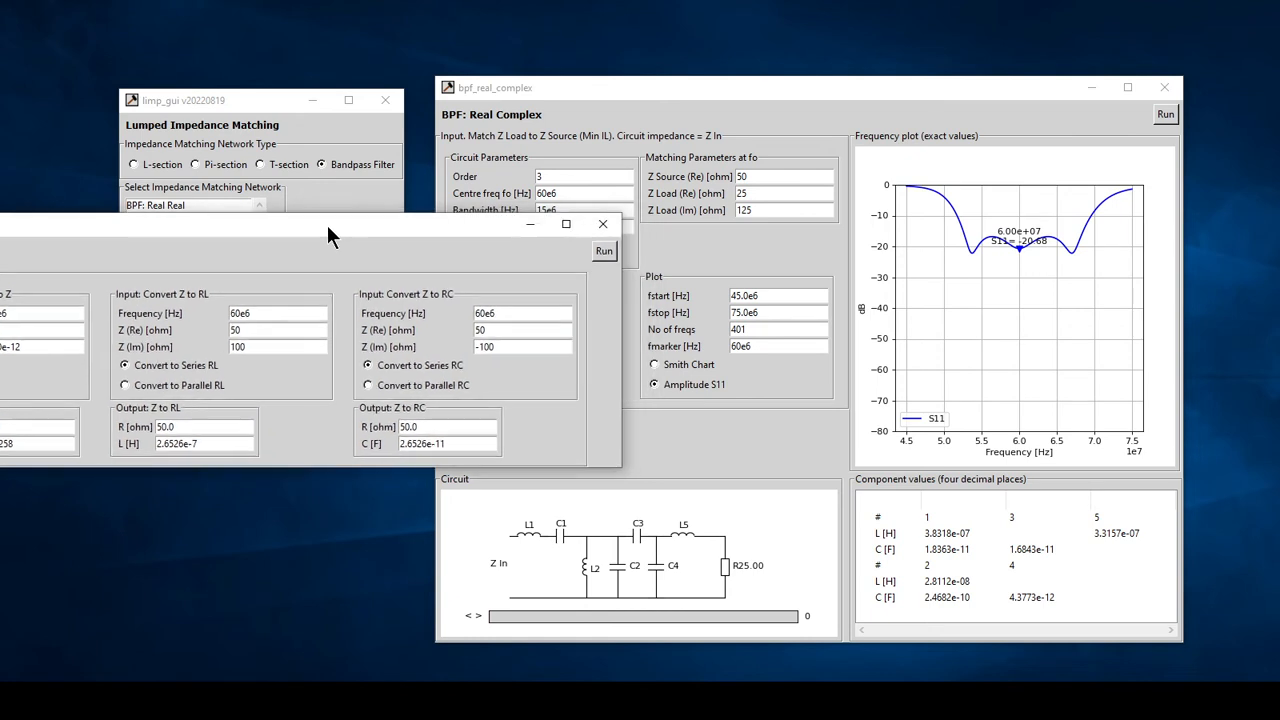
{"action": "left_click", "coordinate": [855, 87]}
{"action": "left_click", "coordinate": [752, 210]}
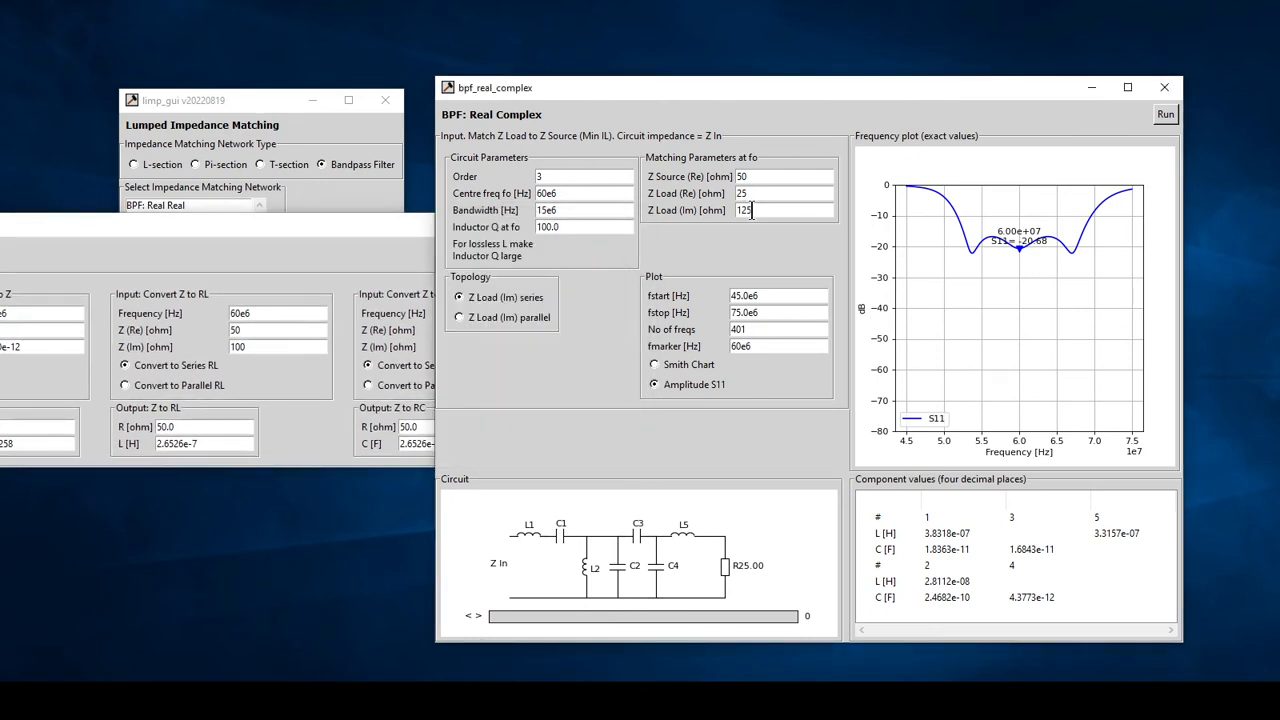
Step: Convert an impedance with real part 25 ohm and imaginary part 125 ohm to series RL
{"action": "left_click", "coordinate": [260, 331]}
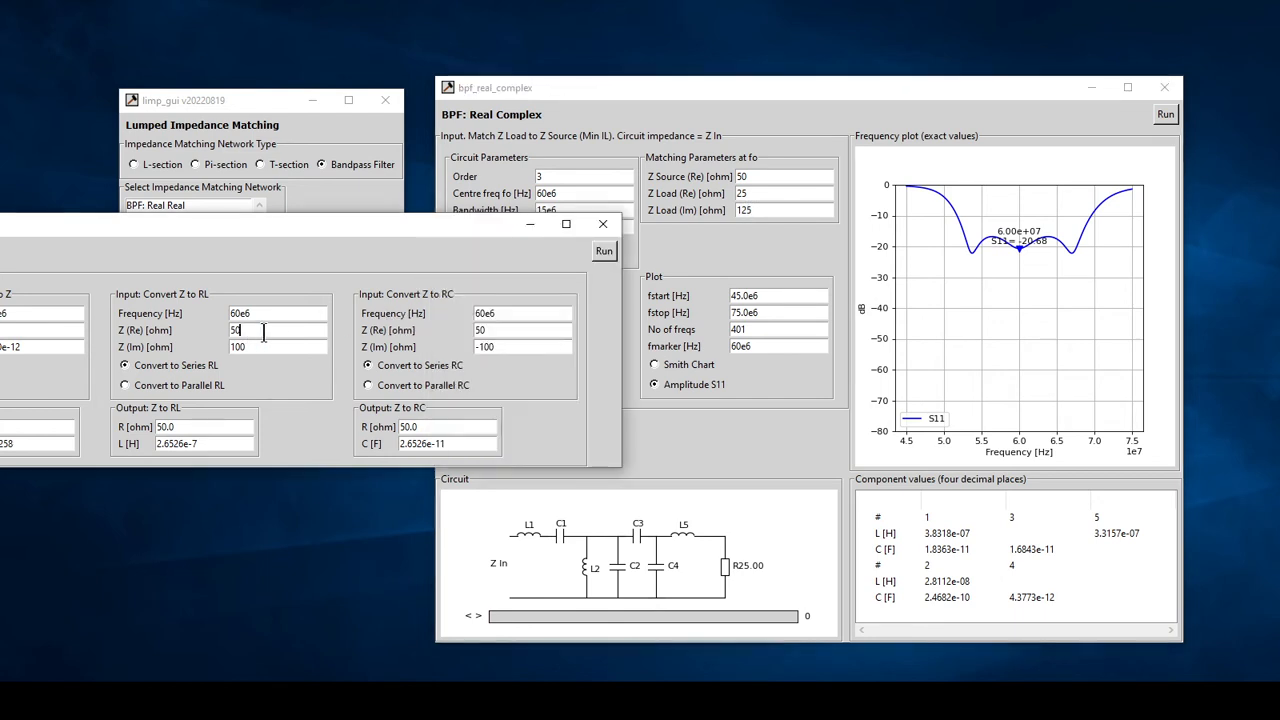
{"action": "key", "text": "BackSpace"}
{"action": "key", "text": "BackSpace"}
{"action": "type", "text": "125"}
{"action": "key", "text": "BackSpace"}
{"action": "key", "text": "BackSpace"}
{"action": "key", "text": "BackSpace"}
{"action": "type", "text": "25"}
{"action": "left_click", "coordinate": [255, 346]}
{"action": "key", "text": "BackSpace"}
{"action": "key", "text": "BackSpace"}
{"action": "type", "text": "25"}
{"action": "mouse_move", "coordinate": [465, 224]}
{"action": "left_mouse_down"}
{"action": "mouse_move", "coordinate": [506, 314]}
{"action": "mouse_move", "coordinate": [481, 300]}
{"action": "mouse_move", "coordinate": [480, 211]}
{"action": "left_mouse_up"}
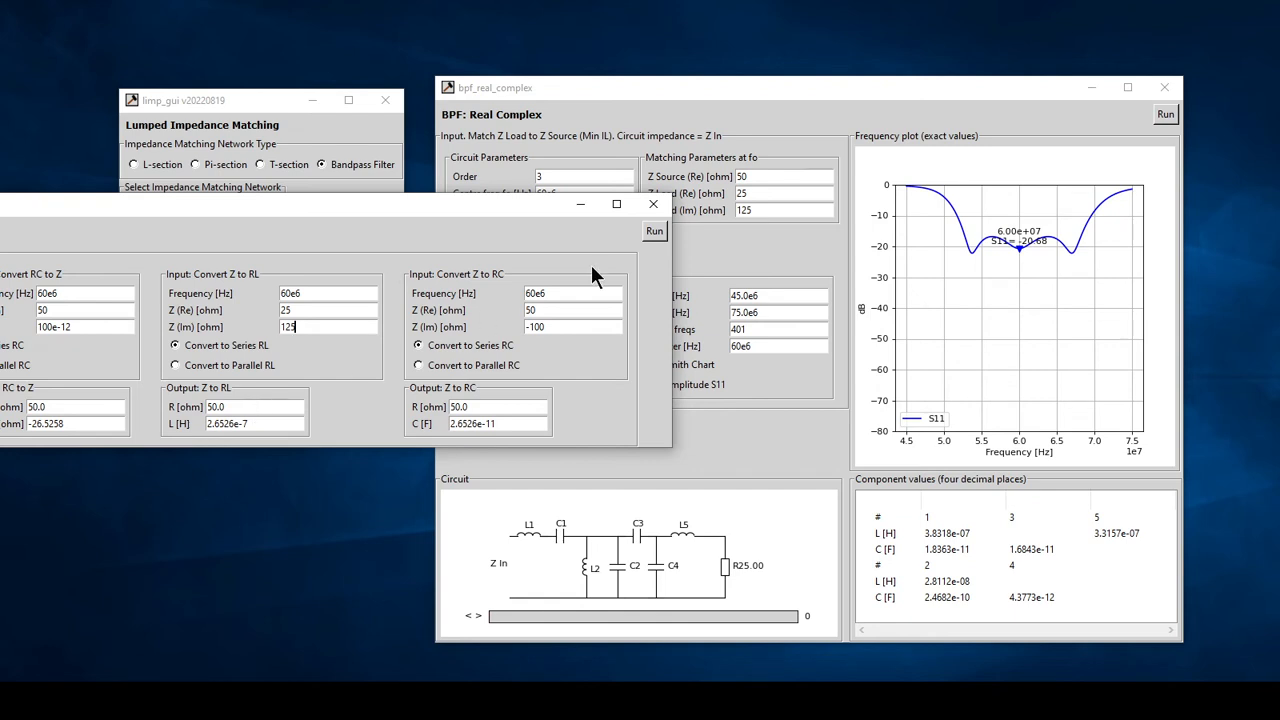
{"action": "left_click", "coordinate": [650, 230]}
{"action": "mouse_move", "coordinate": [480, 210]}
{"action": "left_mouse_down"}
{"action": "mouse_move", "coordinate": [448, 193]}
{"action": "mouse_move", "coordinate": [474, 198]}
{"action": "left_mouse_up"}
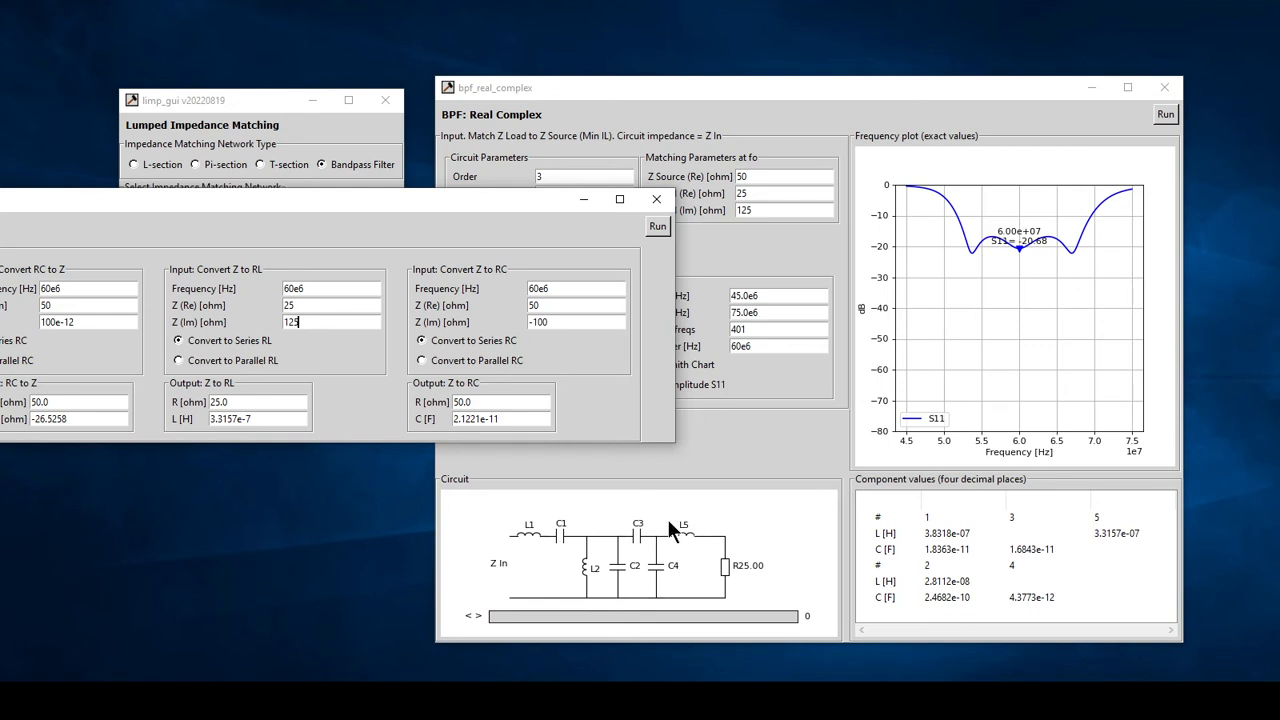
Step: Set the Real Complex filter's Z Load (Im) to 25 ohm and rerun its S11 plot
{"action": "left_click", "coordinate": [727, 87]}
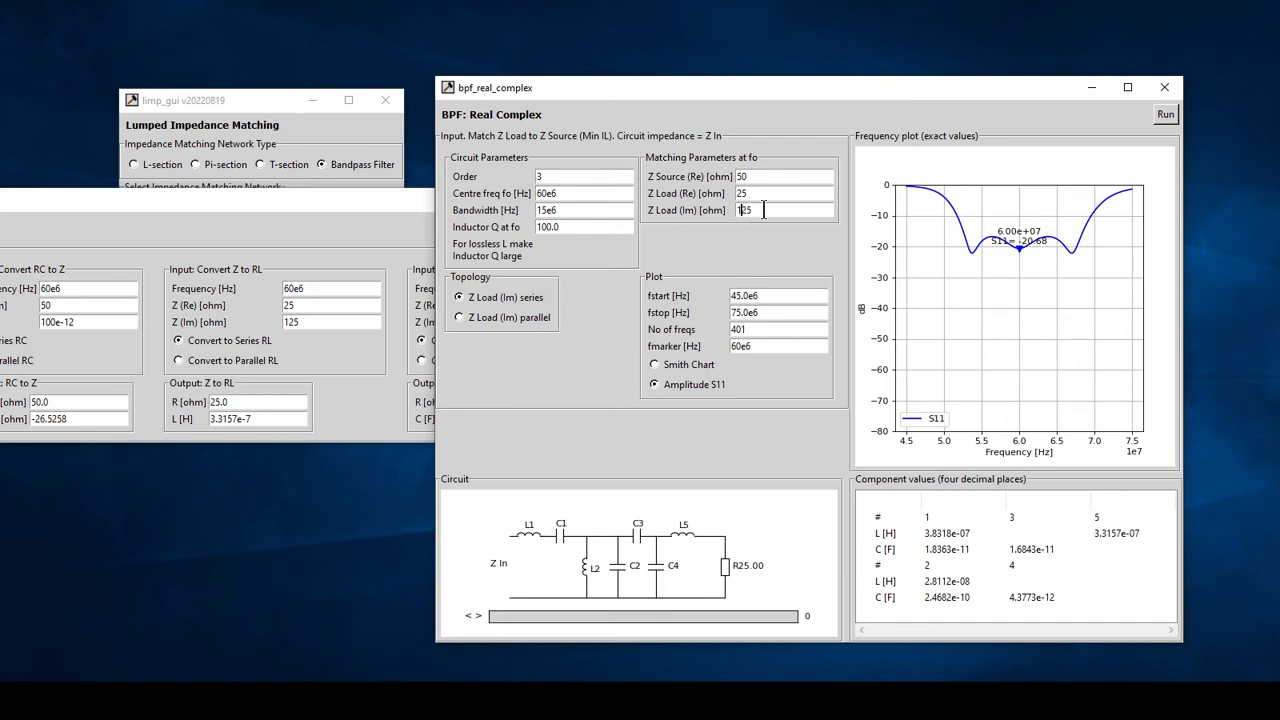
{"action": "key", "text": "BackSpace"}
{"action": "type", "text": "2"}
{"action": "key", "text": "BackSpace"}
{"action": "left_click", "coordinate": [1166, 116]}
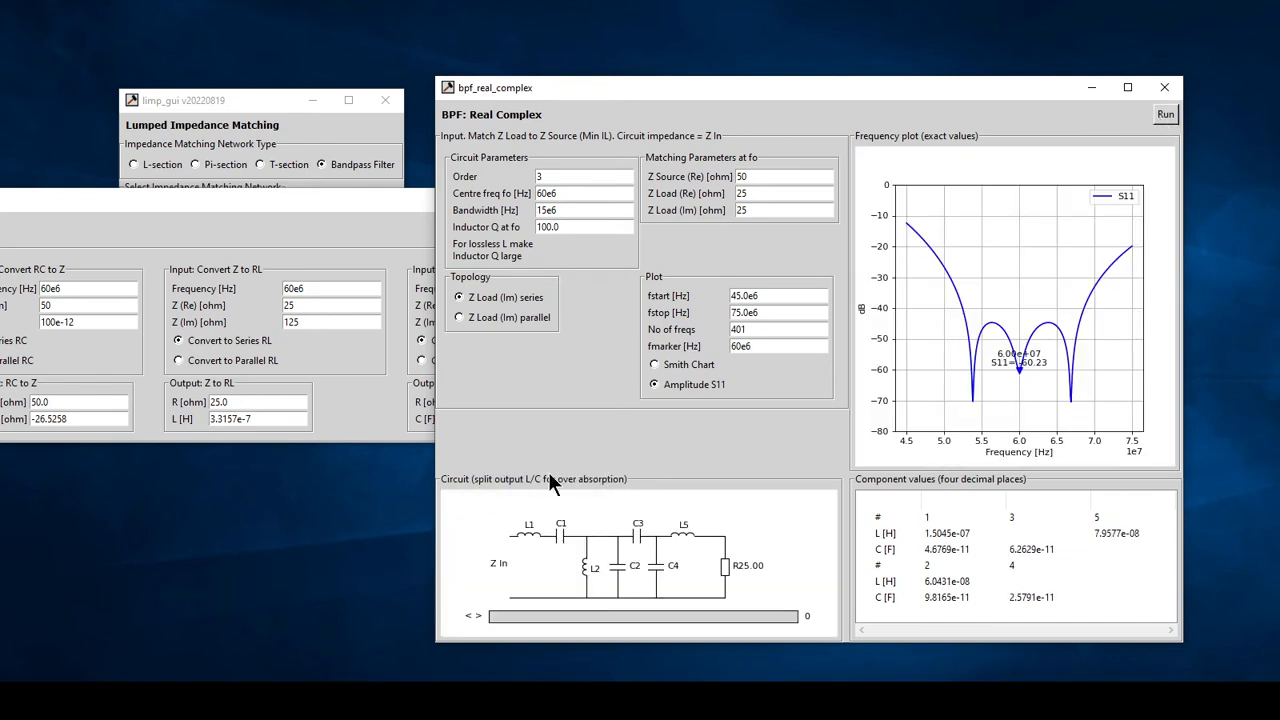
{"action": "left_click_drag", "start_coordinate": [741, 88], "coordinate": [752, 76]}
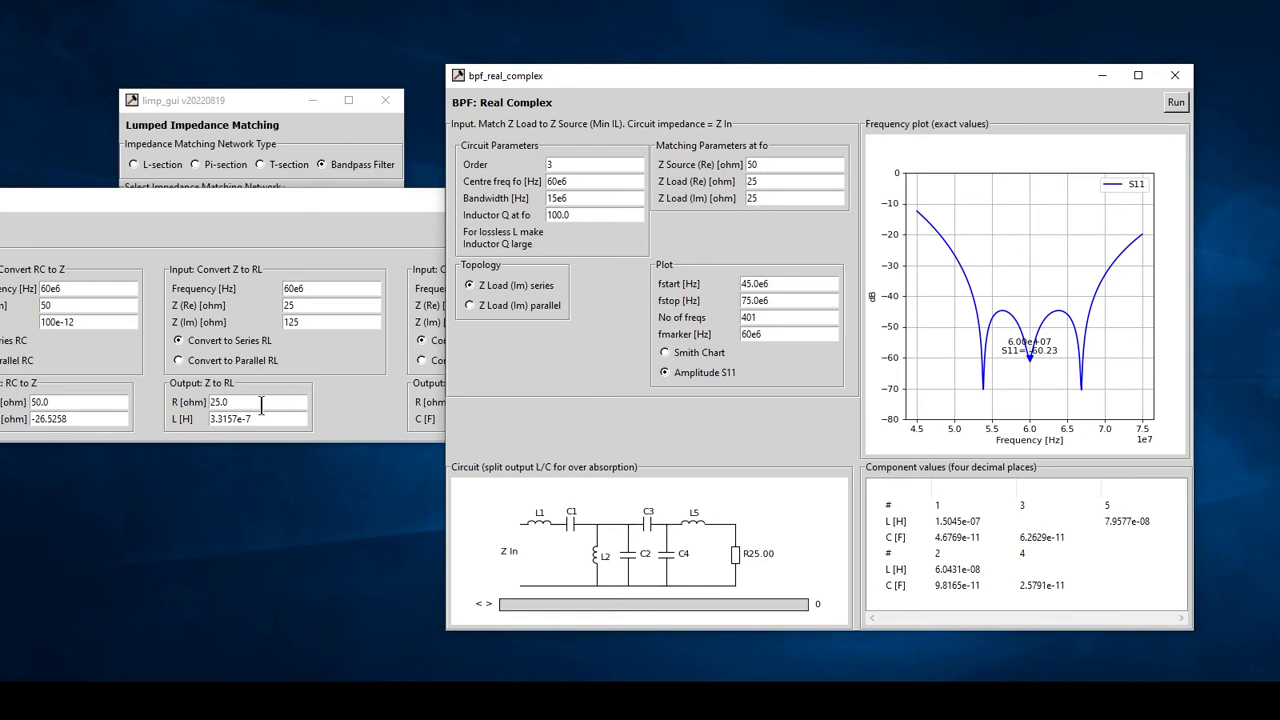
Step: Set Z (Im) to 25 ohm in the Z to RL conversion and run the converter
{"action": "left_click", "coordinate": [289, 322]}
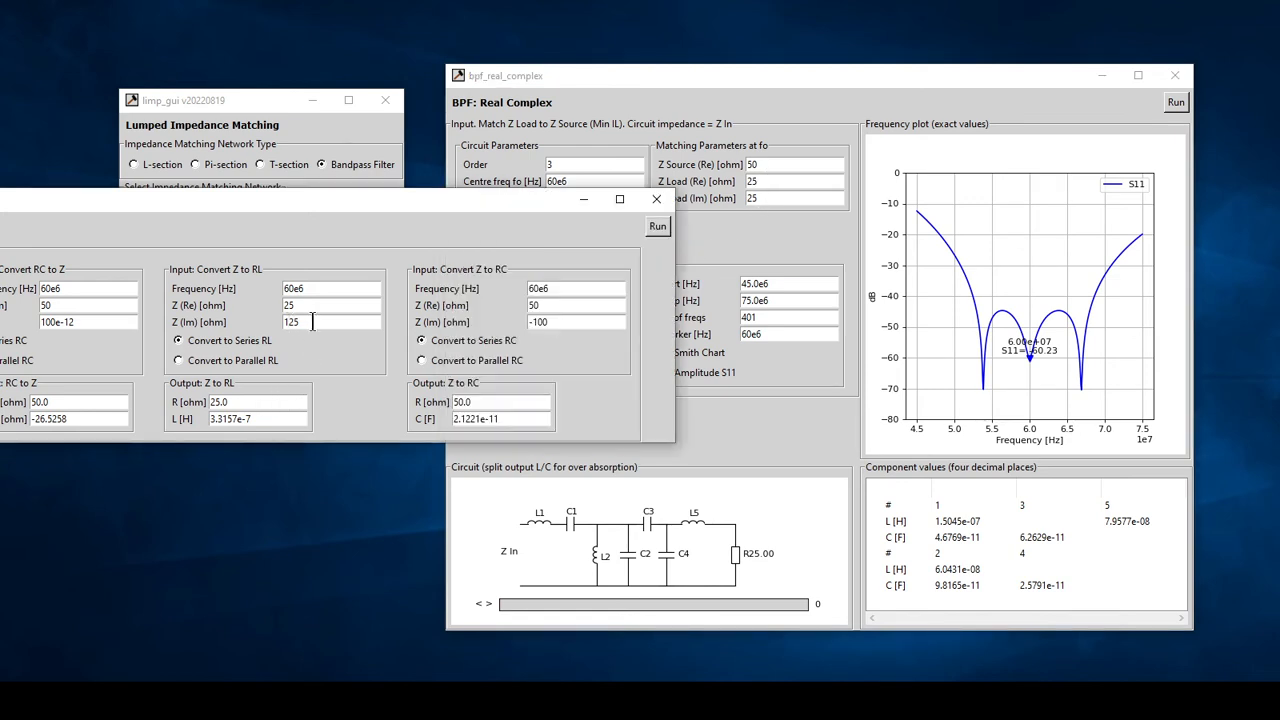
{"action": "key", "text": "BackSpace"}
{"action": "left_click", "coordinate": [656, 230]}
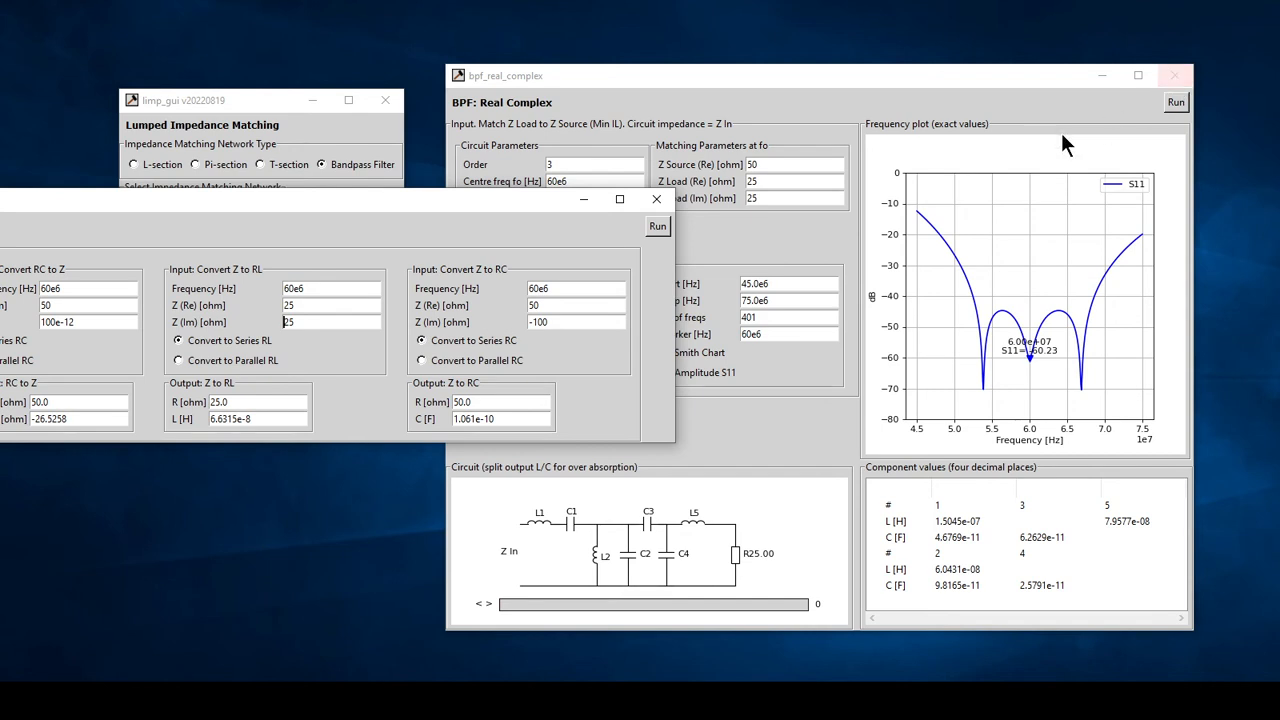
Step: Close the Real Complex window, open the Complex Complex bandpass network, run its default values and arrange its window beside the selector
{"action": "left_click", "coordinate": [1176, 77]}
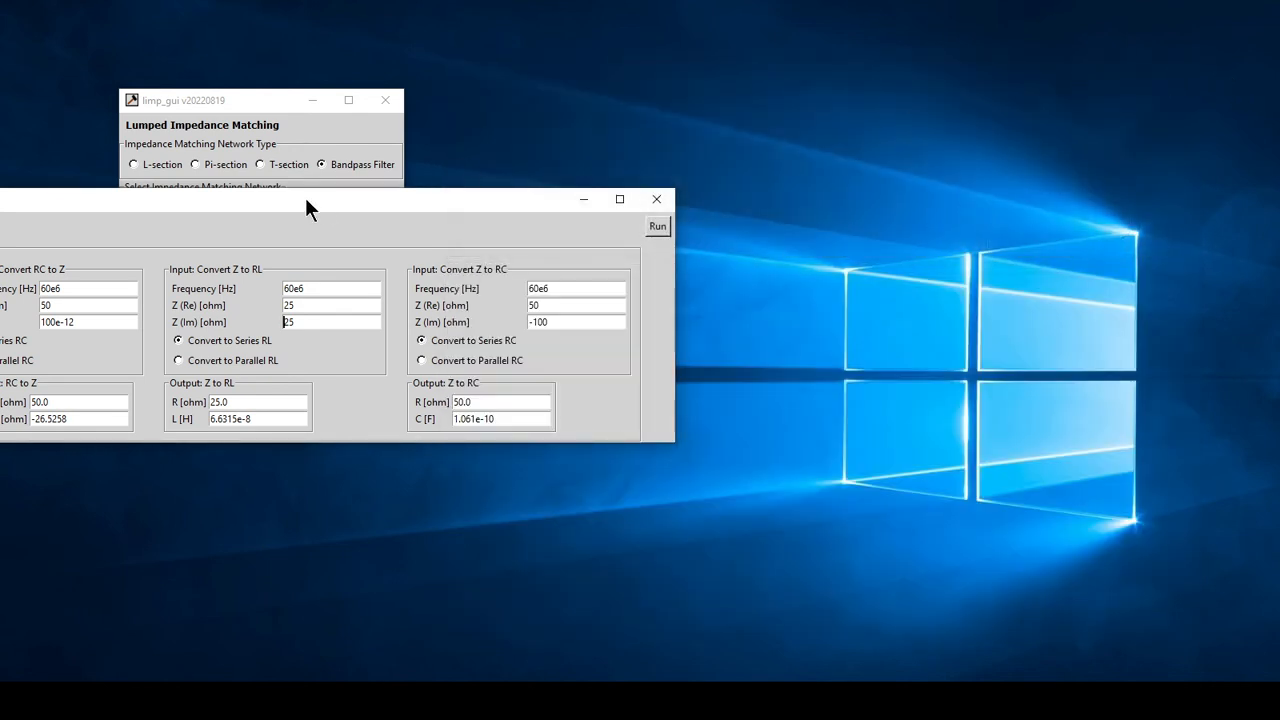
{"action": "left_click", "coordinate": [250, 97]}
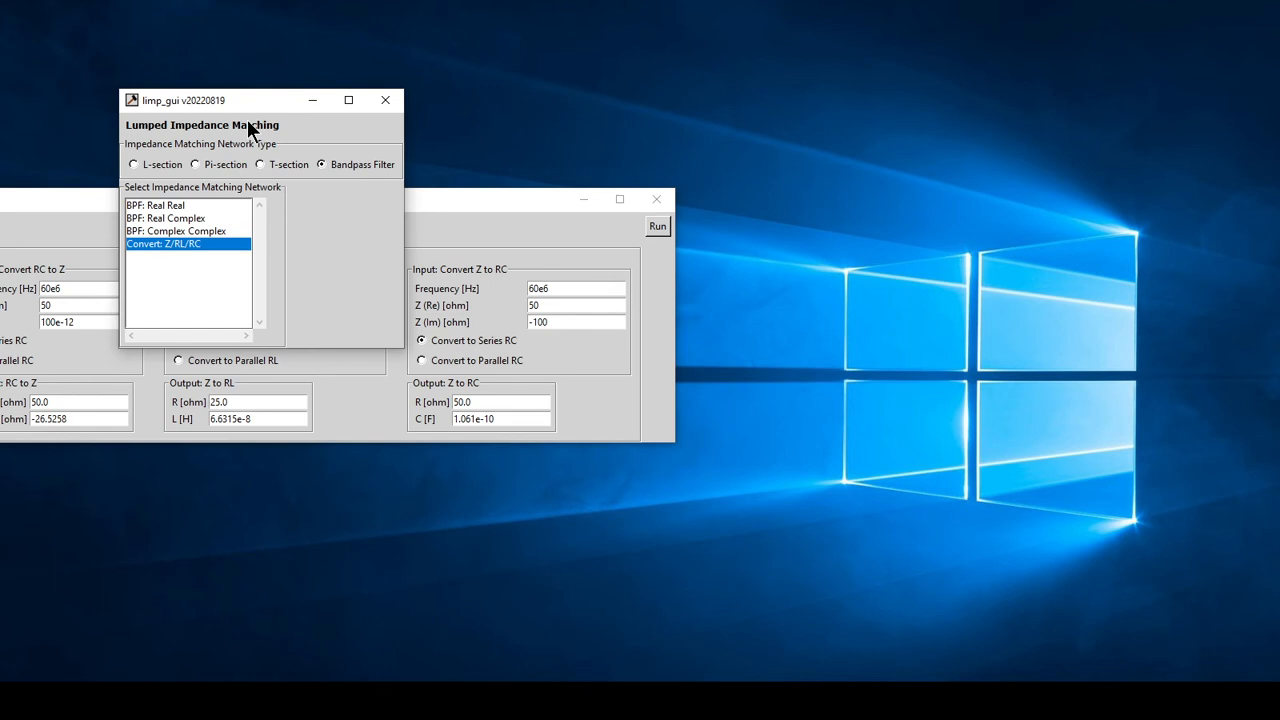
{"action": "double_click", "coordinate": [172, 228]}
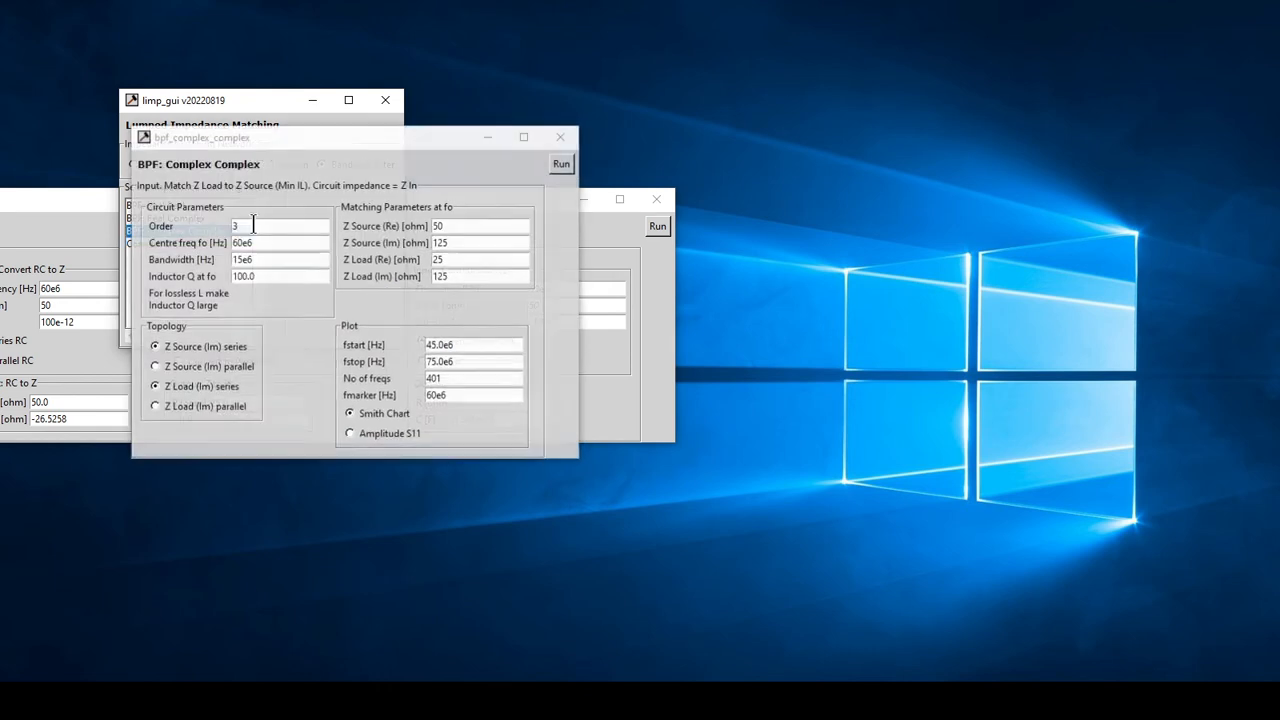
{"action": "left_click", "coordinate": [560, 165]}
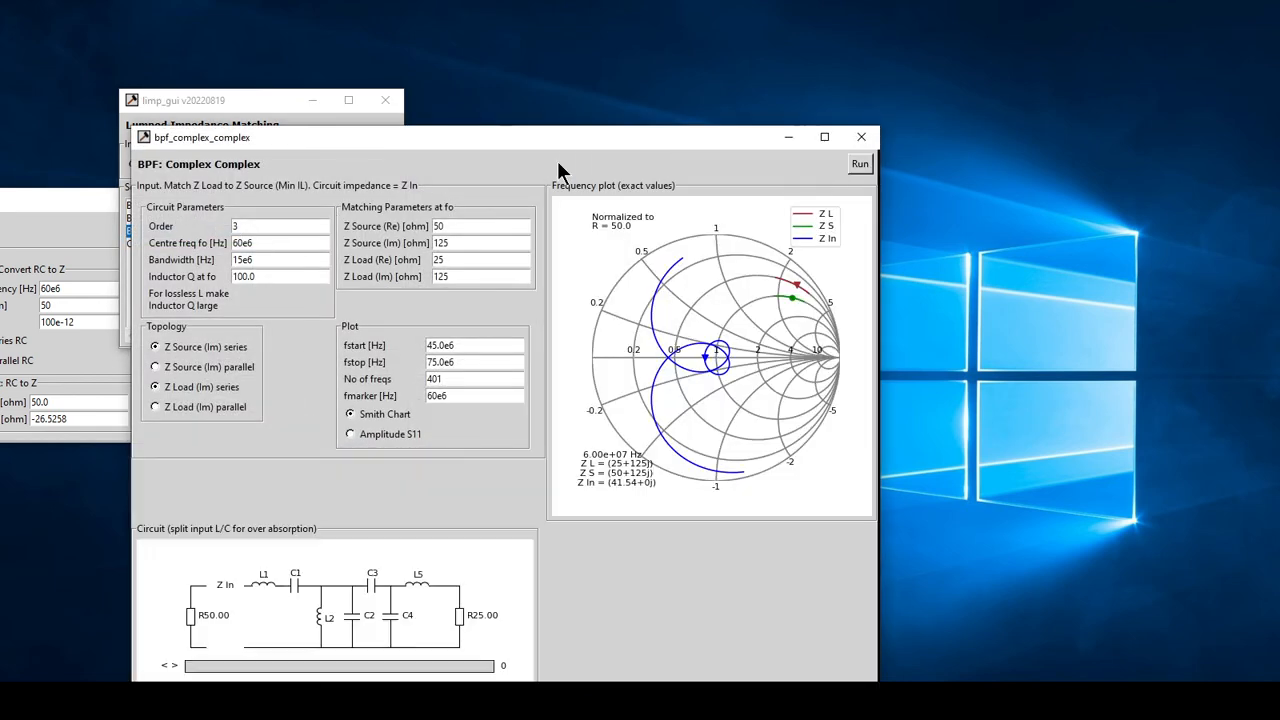
{"action": "left_click_drag", "start_coordinate": [420, 140], "coordinate": [701, 115]}
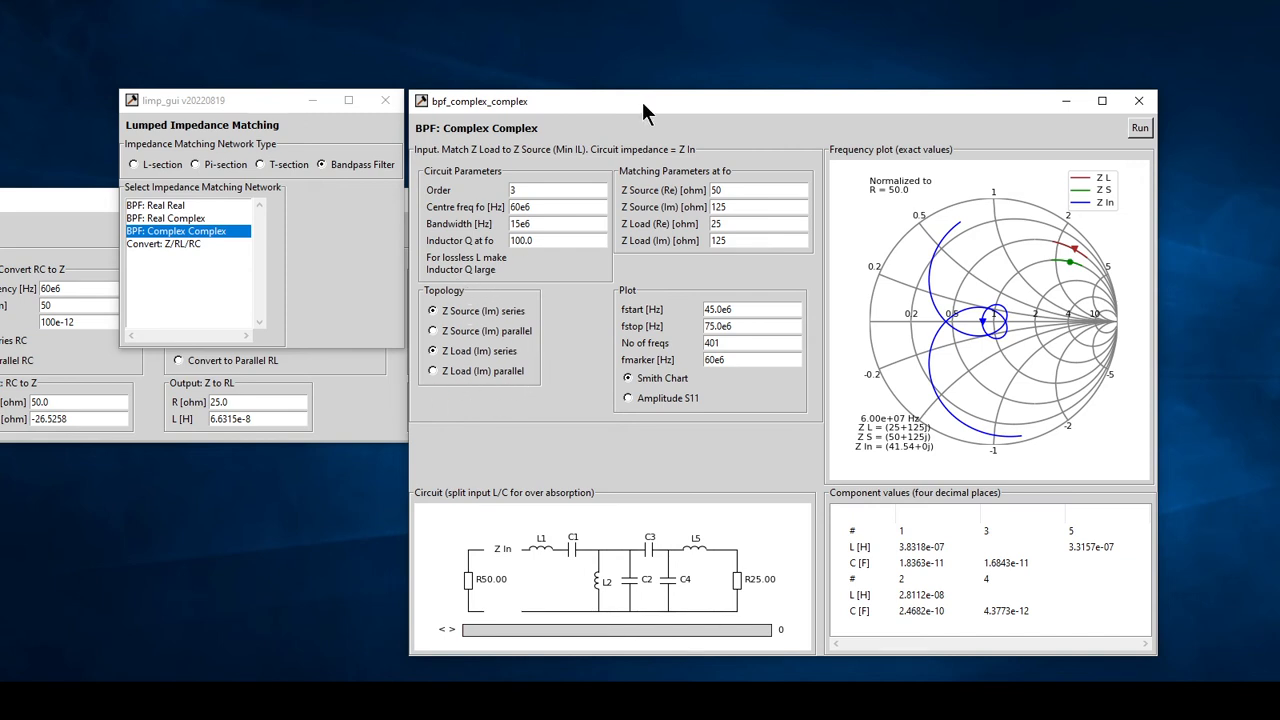
{"action": "left_click_drag", "start_coordinate": [642, 101], "coordinate": [664, 94]}
{"action": "left_click_drag", "start_coordinate": [251, 101], "coordinate": [259, 93]}
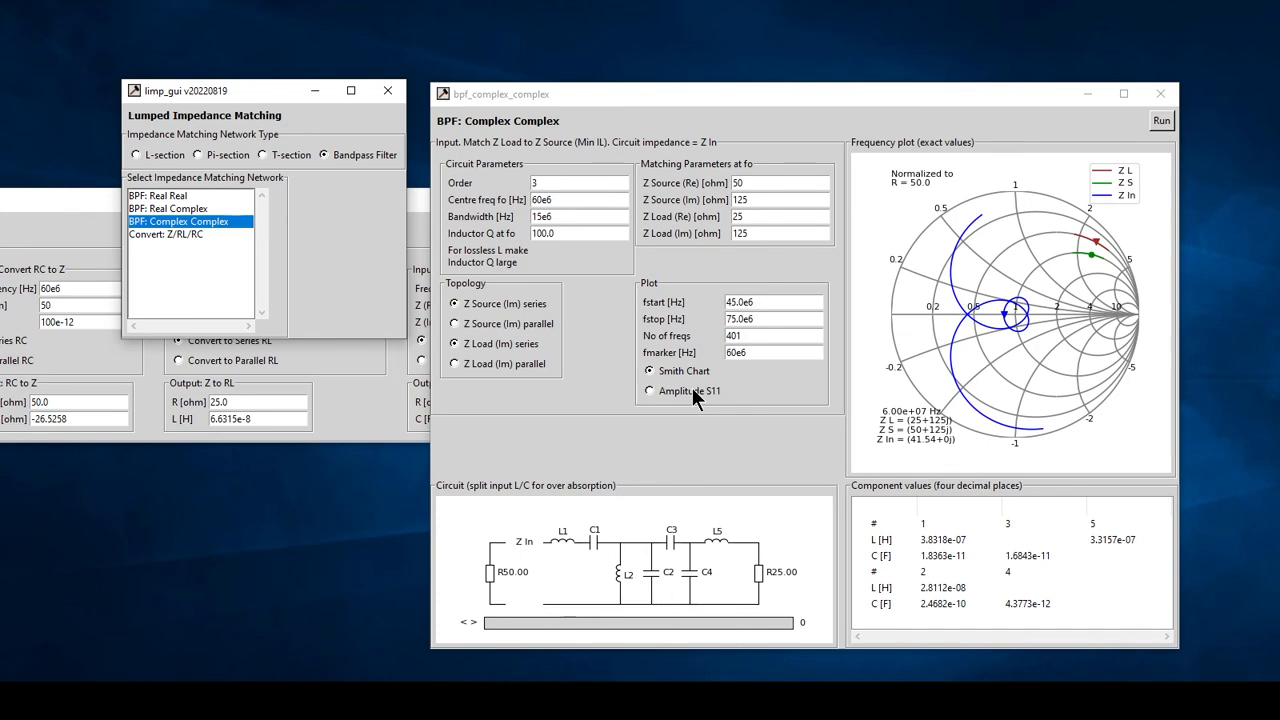
{"action": "left_click", "coordinate": [1155, 118]}
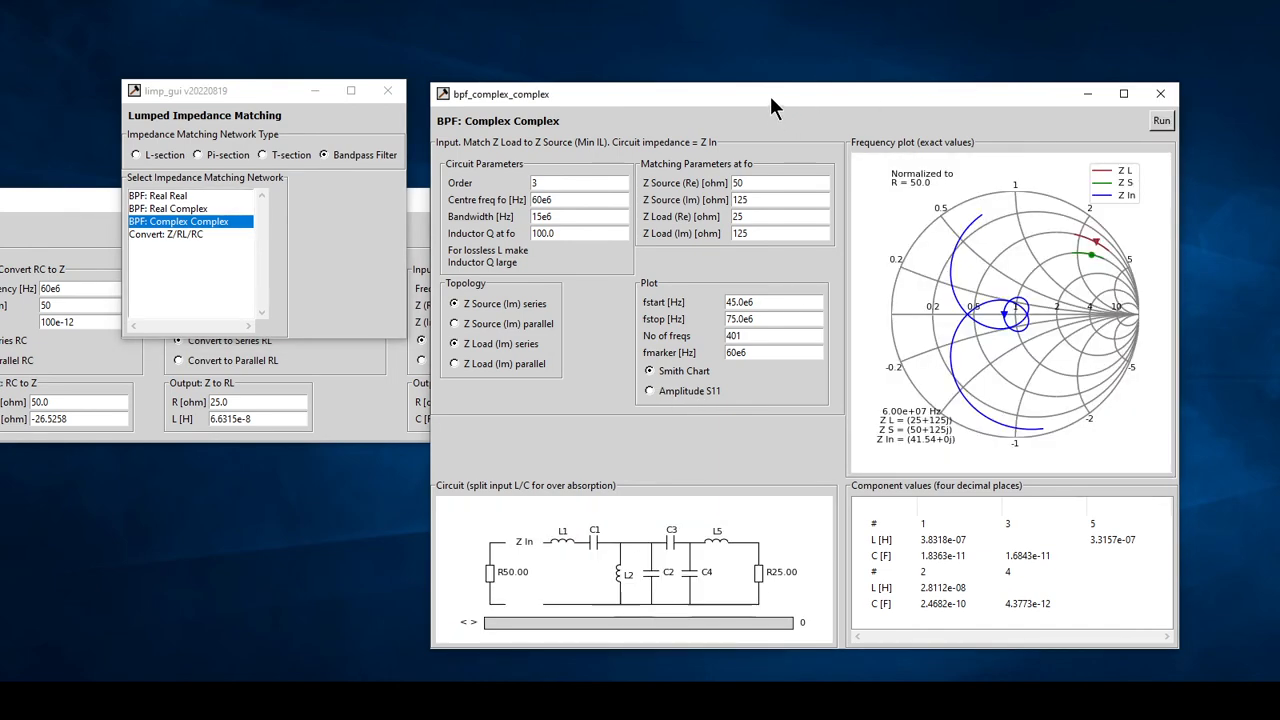
{"action": "left_click_drag", "start_coordinate": [770, 96], "coordinate": [781, 77]}
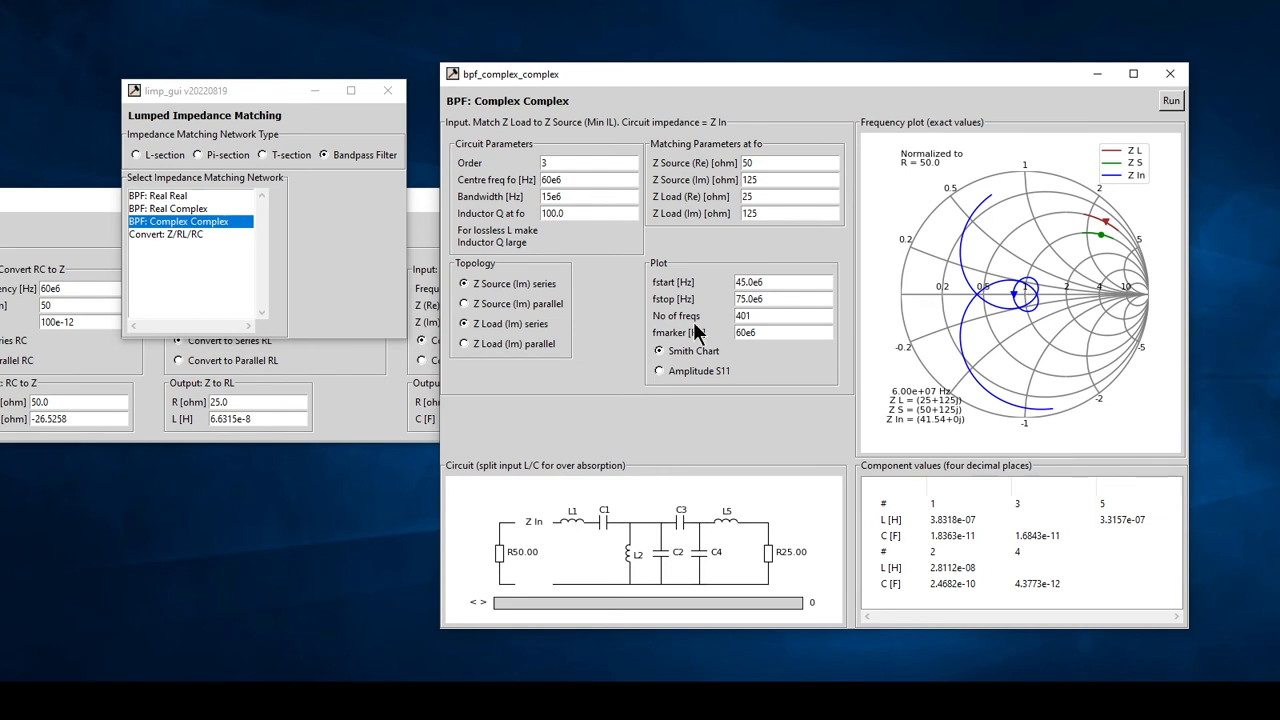
Step: Convert the filter's source impedance, 50 ohm real and 125 ohm imaginary, to series RL
{"action": "left_click", "coordinate": [70, 196]}
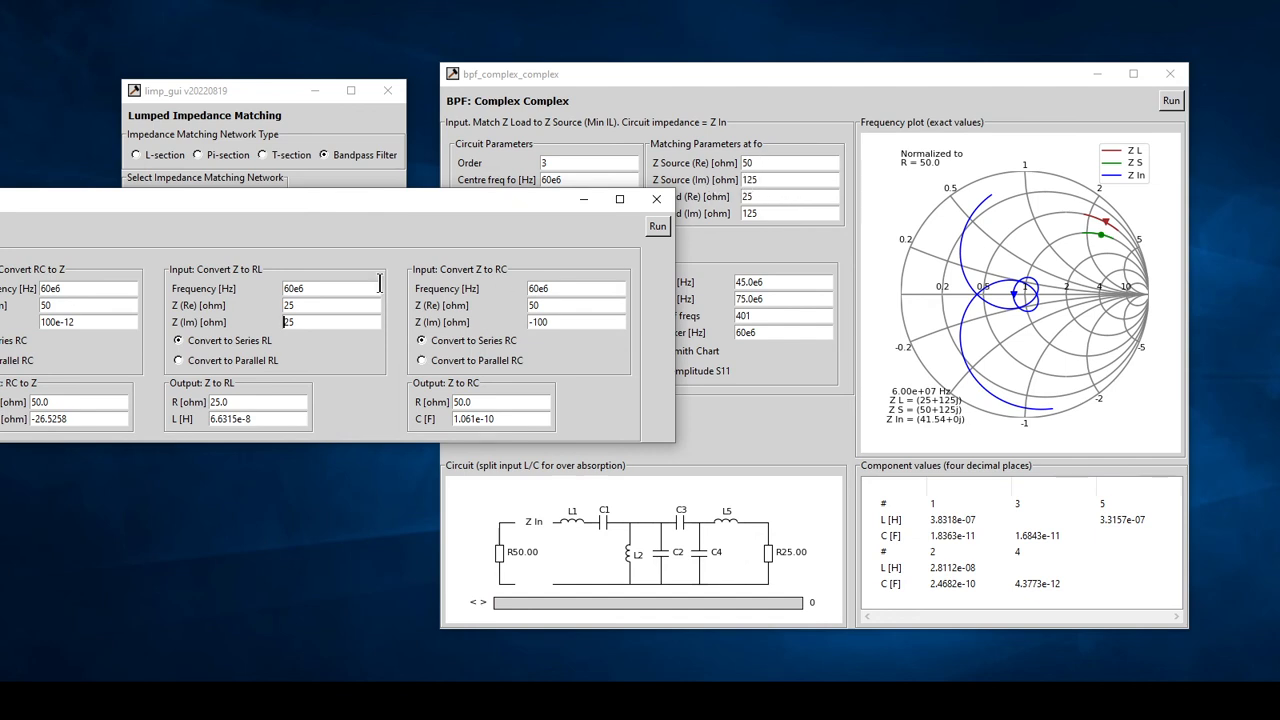
{"action": "left_click", "coordinate": [307, 309]}
{"action": "key", "text": "BackSpace"}
{"action": "key", "text": "BackSpace"}
{"action": "type", "text": "50"}
{"action": "left_click", "coordinate": [286, 321]}
{"action": "type", "text": "1"}
{"action": "left_click", "coordinate": [657, 228]}
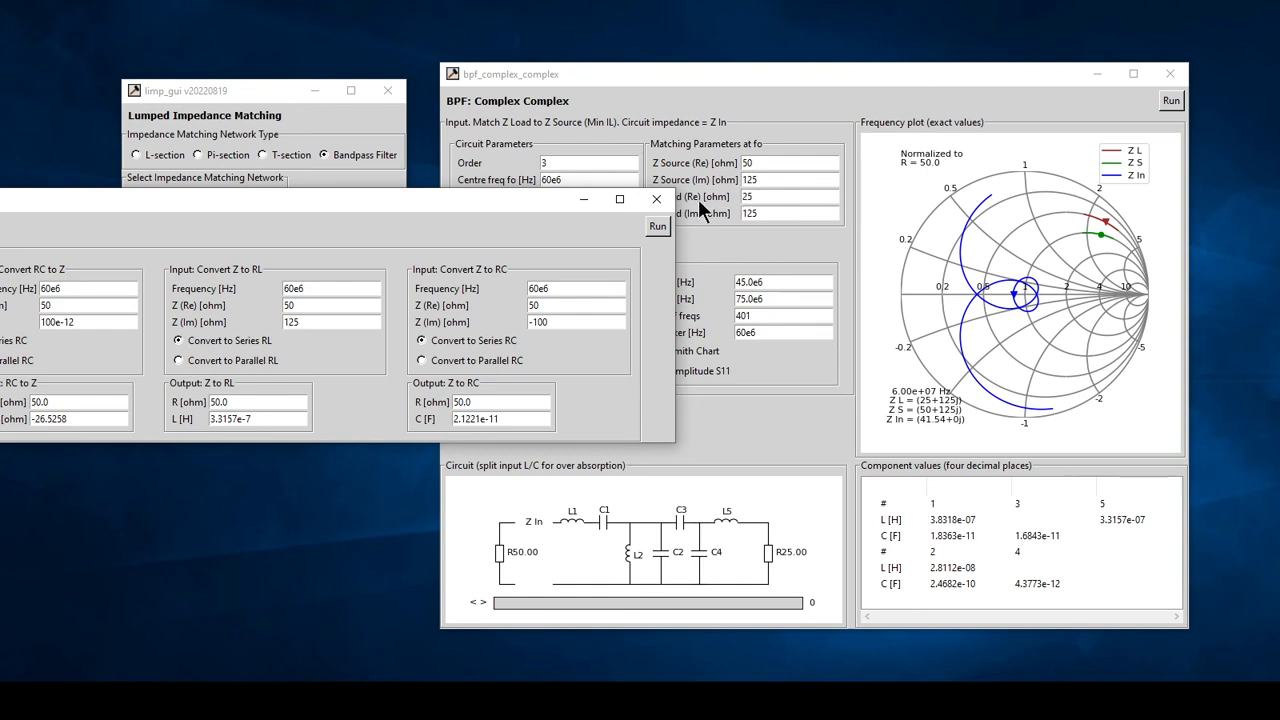
Step: Set Z (Re) to 25 ohm in the Z to RL conversion and rerun it for the load impedance
{"action": "left_click", "coordinate": [314, 309]}
{"action": "key", "text": "BackSpace"}
{"action": "key", "text": "BackSpace"}
{"action": "type", "text": "25"}
{"action": "left_click", "coordinate": [655, 225]}
Step: Set the Complex Complex filter's Z Load (Im) to 25 ohm and rerun its Smith chart
{"action": "left_click", "coordinate": [817, 72]}
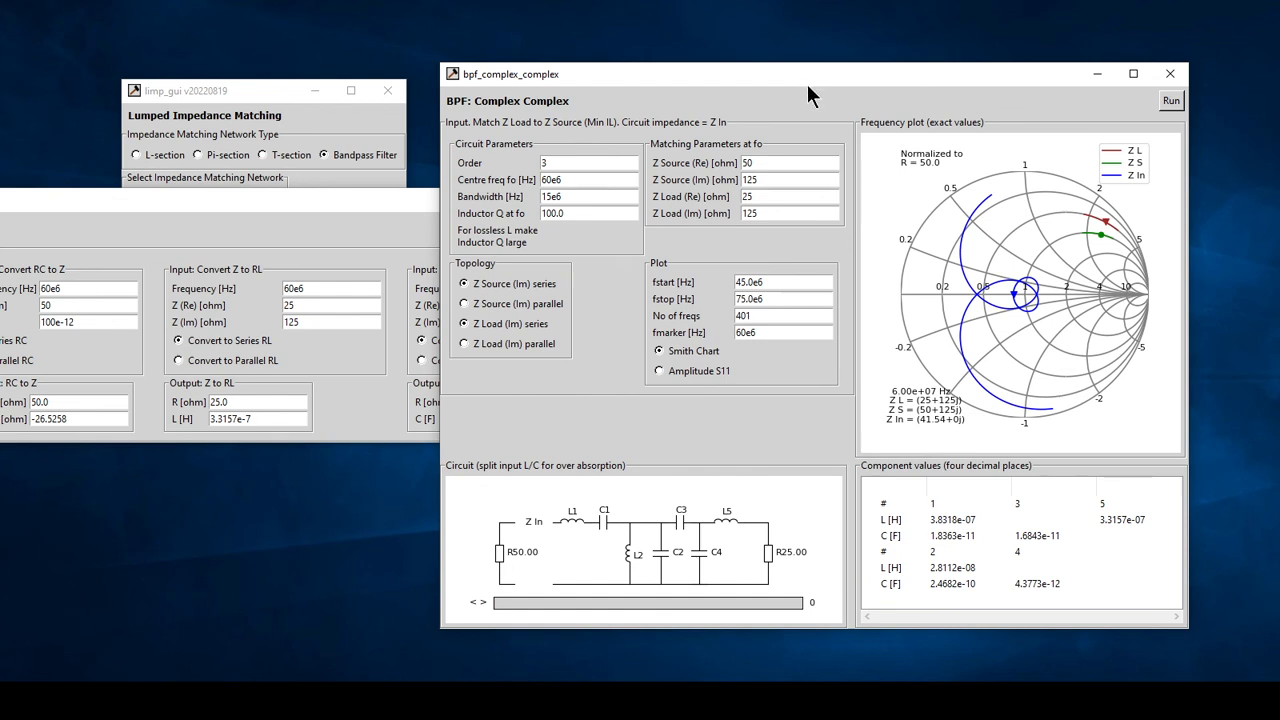
{"action": "left_click", "coordinate": [746, 213]}
{"action": "key", "text": "BackSpace"}
{"action": "type", "text": "2"}
{"action": "key", "text": "BackSpace"}
{"action": "left_click", "coordinate": [1171, 101]}
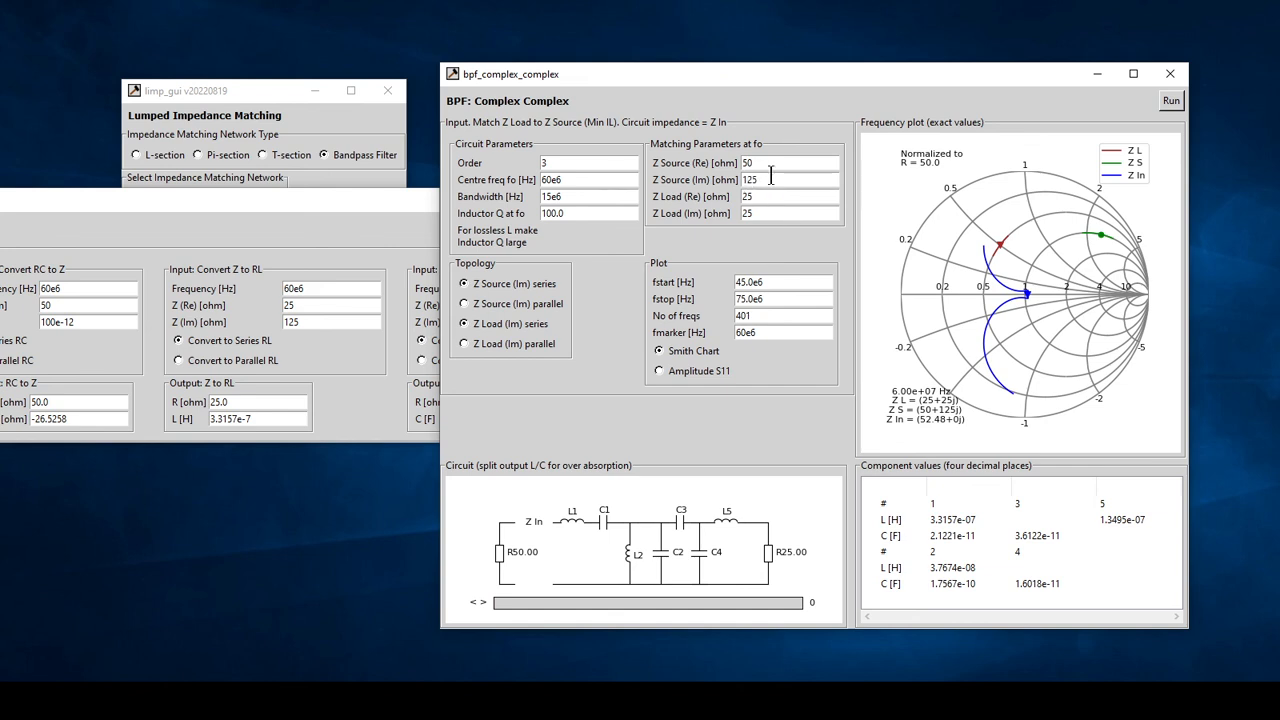
Step: Set the Complex Complex filter's Z Source (Im) to 25 ohm and rerun its Smith chart
{"action": "key", "text": "BackSpace"}
{"action": "left_click", "coordinate": [1171, 102]}
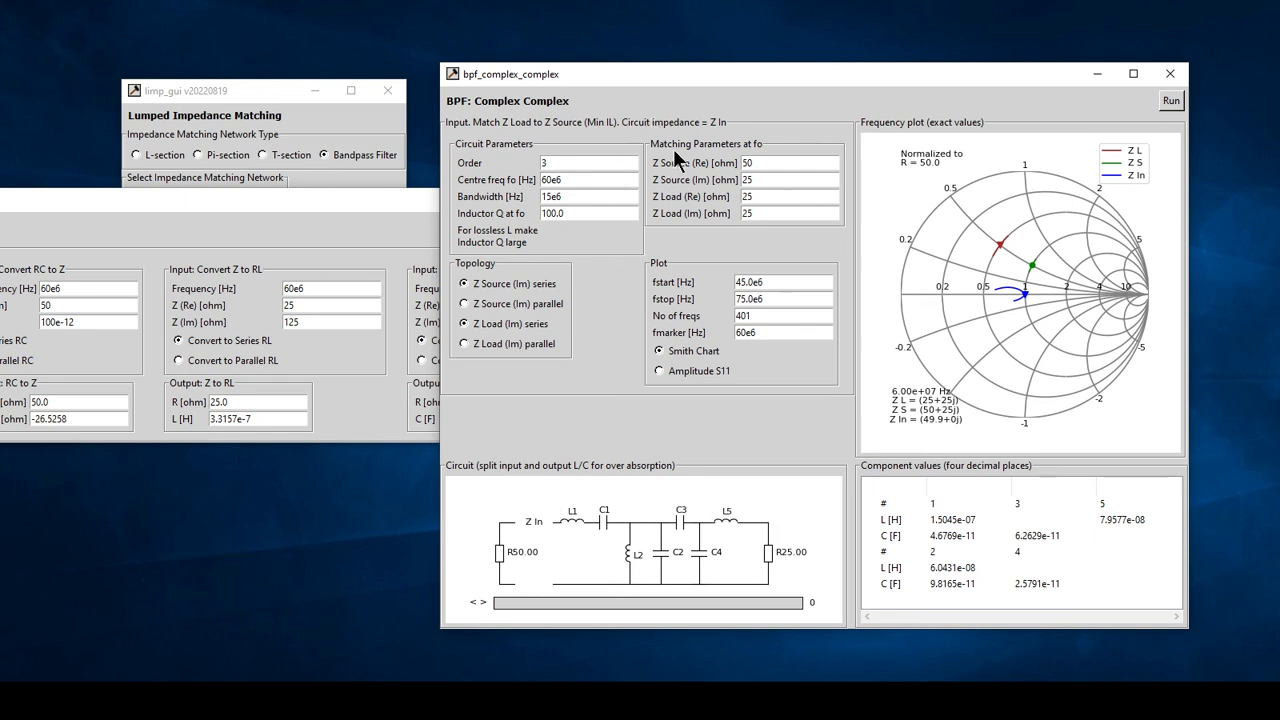
Step: Convert the new source impedance, Z (Re) 50 ohm and Z (Im) 25 ohm, to series RL and reposition the converter window
{"action": "left_click", "coordinate": [232, 402]}
{"action": "left_click", "coordinate": [310, 305]}
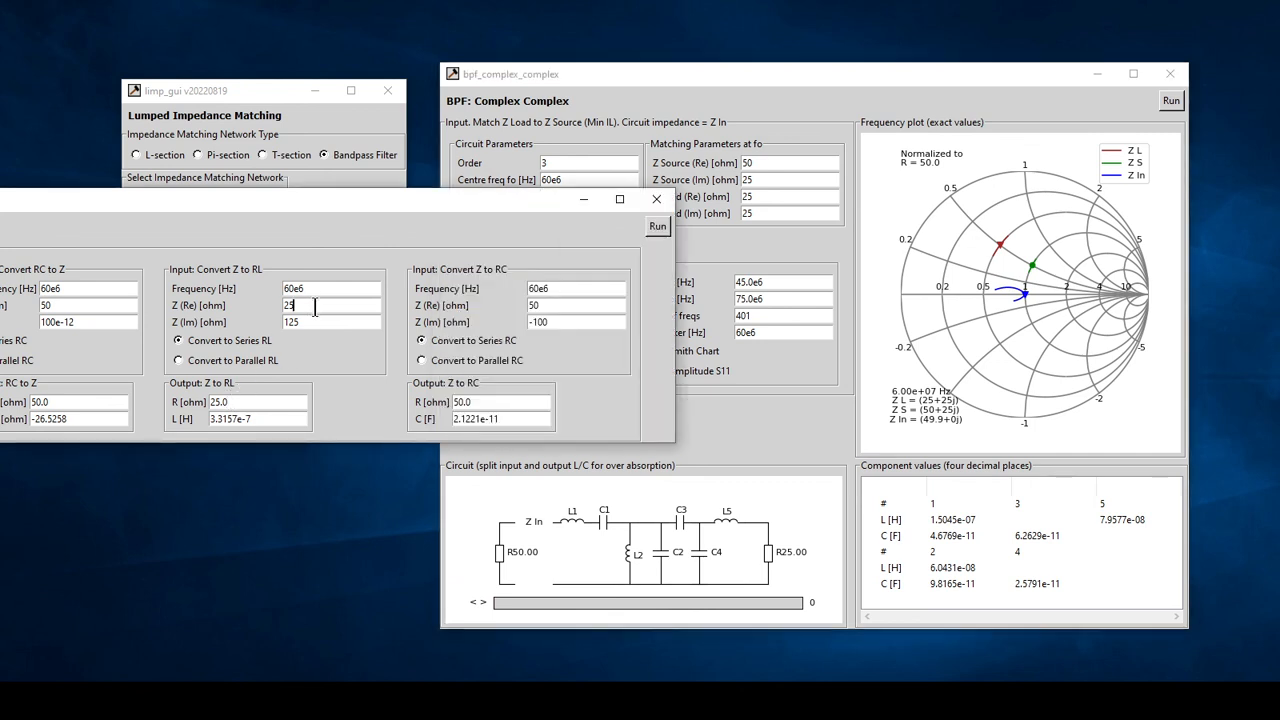
{"action": "key", "text": "BackSpace"}
{"action": "key", "text": "BackSpace"}
{"action": "type", "text": "50"}
{"action": "left_click", "coordinate": [289, 324]}
{"action": "key", "text": "BackSpace"}
{"action": "left_click", "coordinate": [657, 226]}
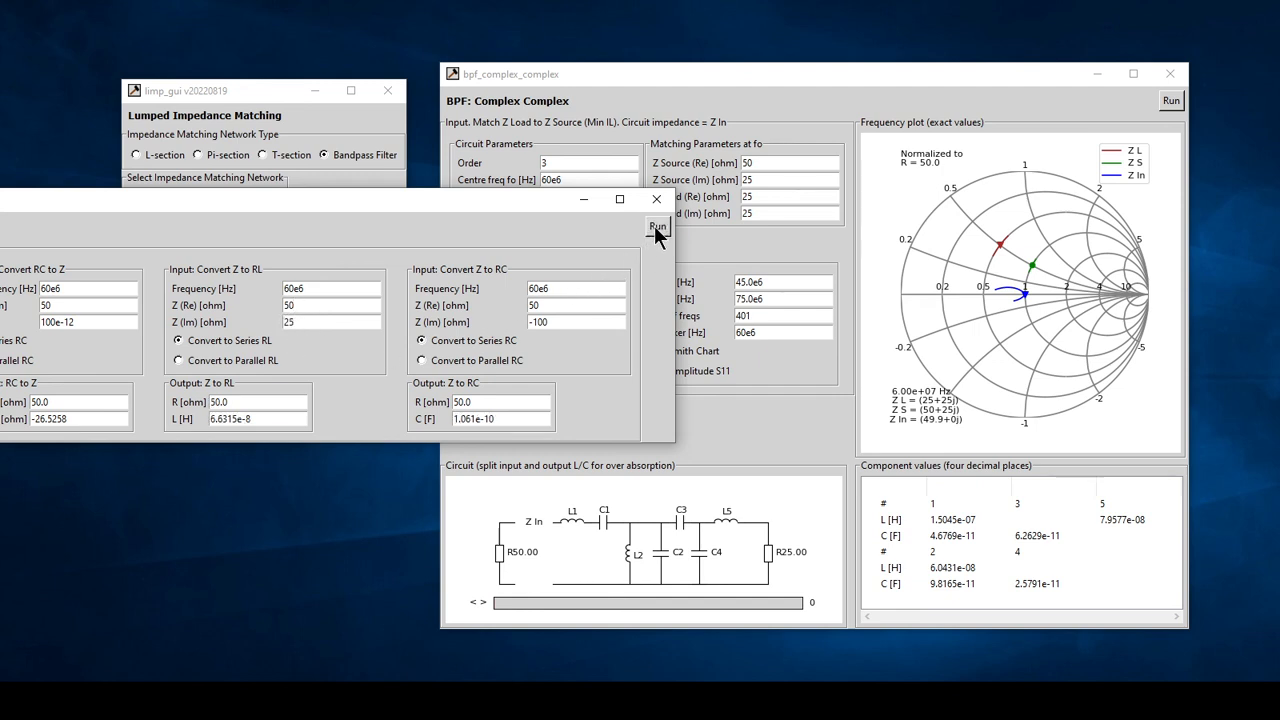
{"action": "left_click_drag", "start_coordinate": [468, 200], "coordinate": [458, 188]}
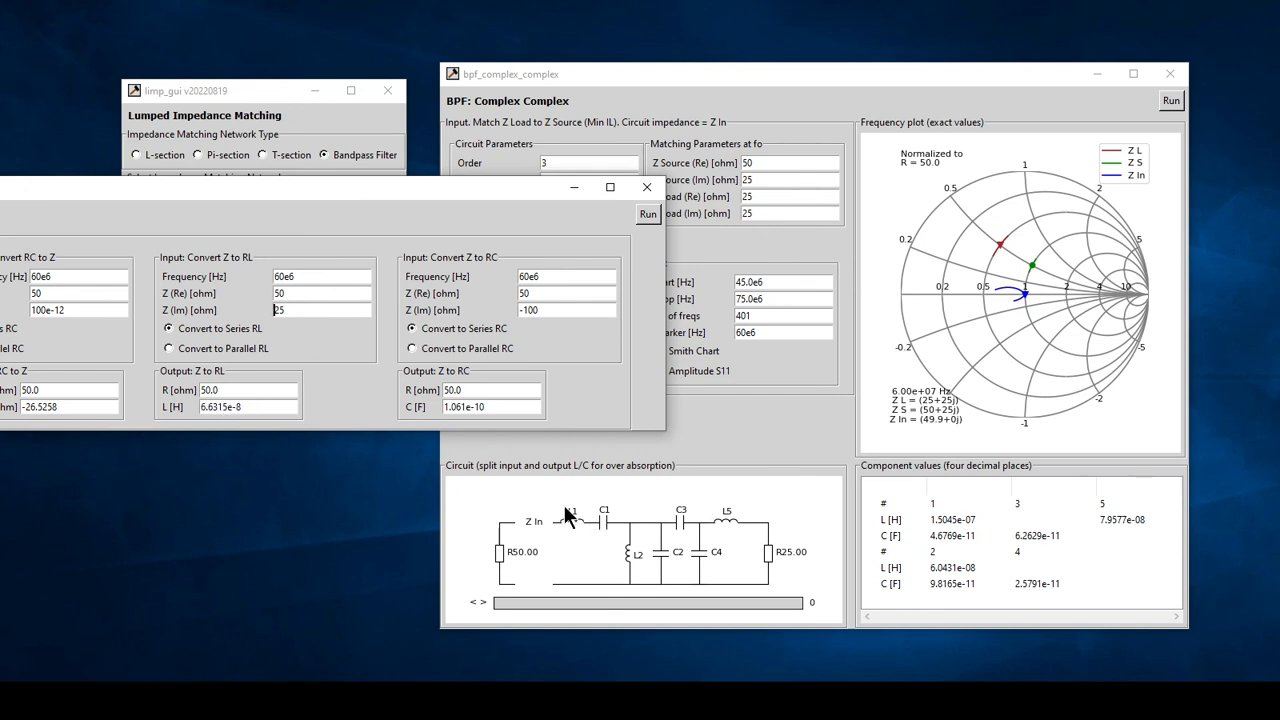
Step: Rerun the Z to RL conversion with Z (Re) set to 25 ohm, and close the converter and Complex Complex windows
{"action": "left_click", "coordinate": [288, 294]}
{"action": "left_click", "coordinate": [647, 215]}
{"action": "left_click", "coordinate": [647, 192]}
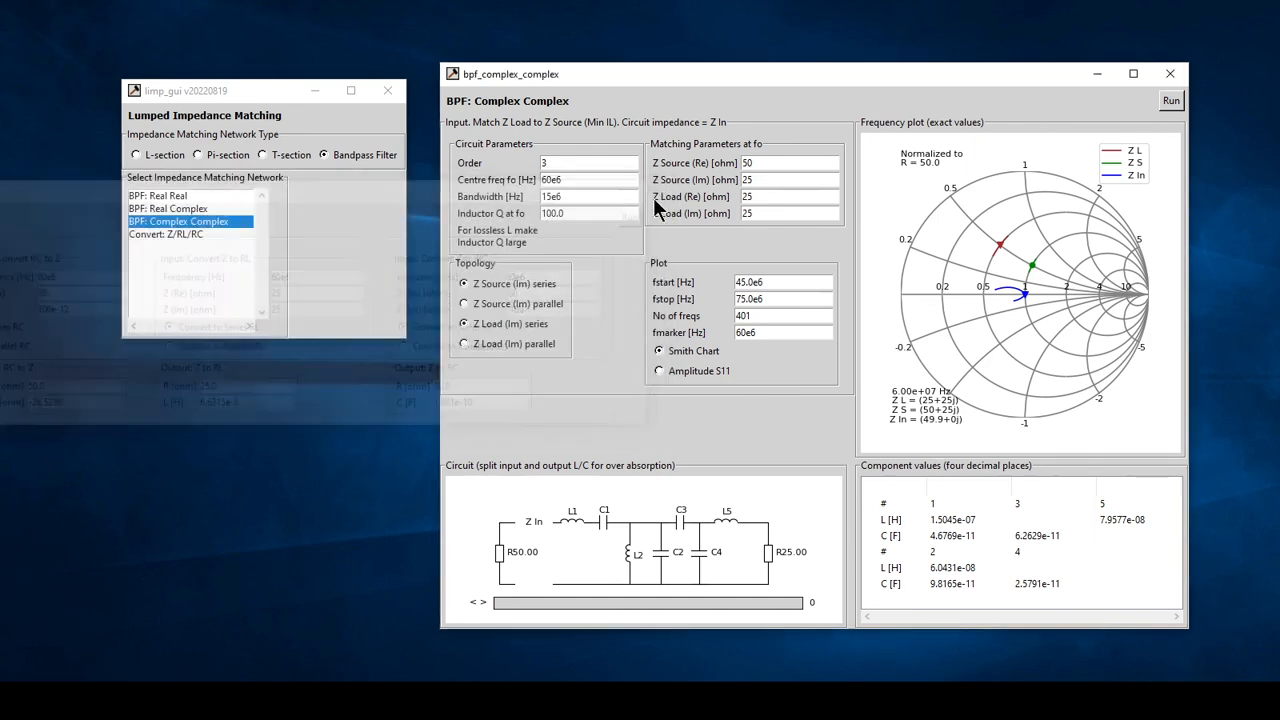
{"action": "left_click", "coordinate": [1171, 75]}
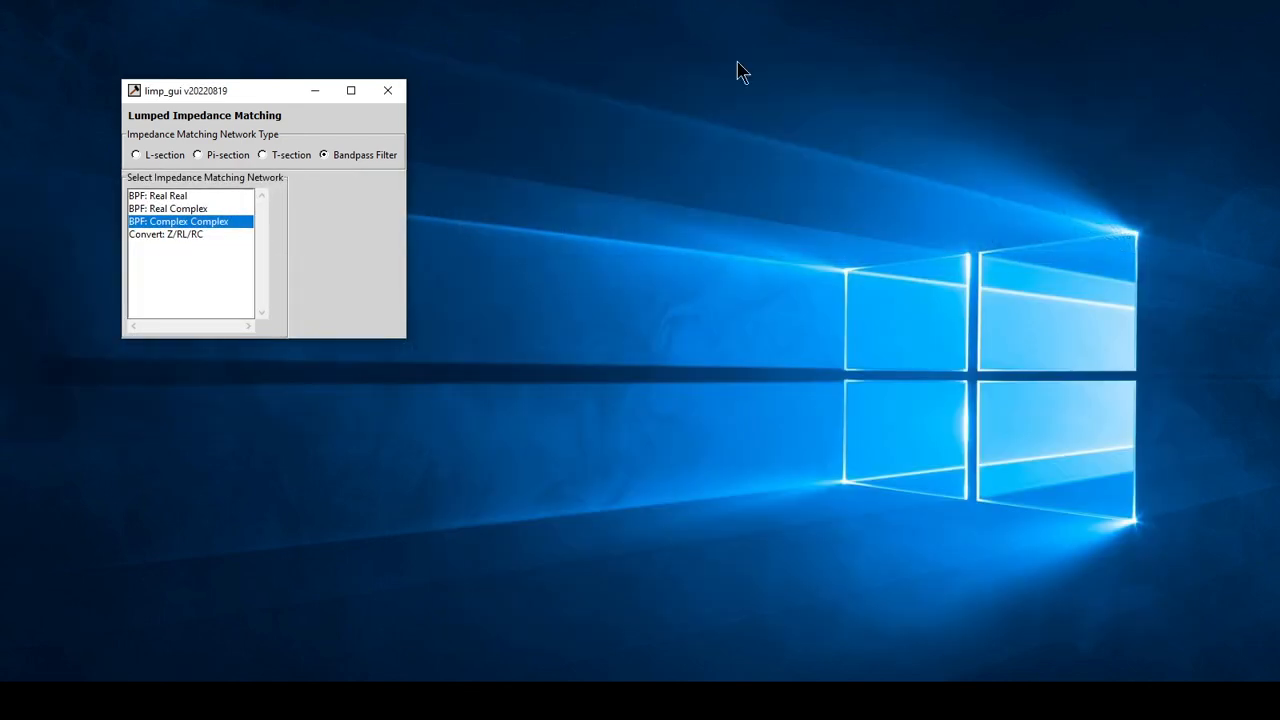